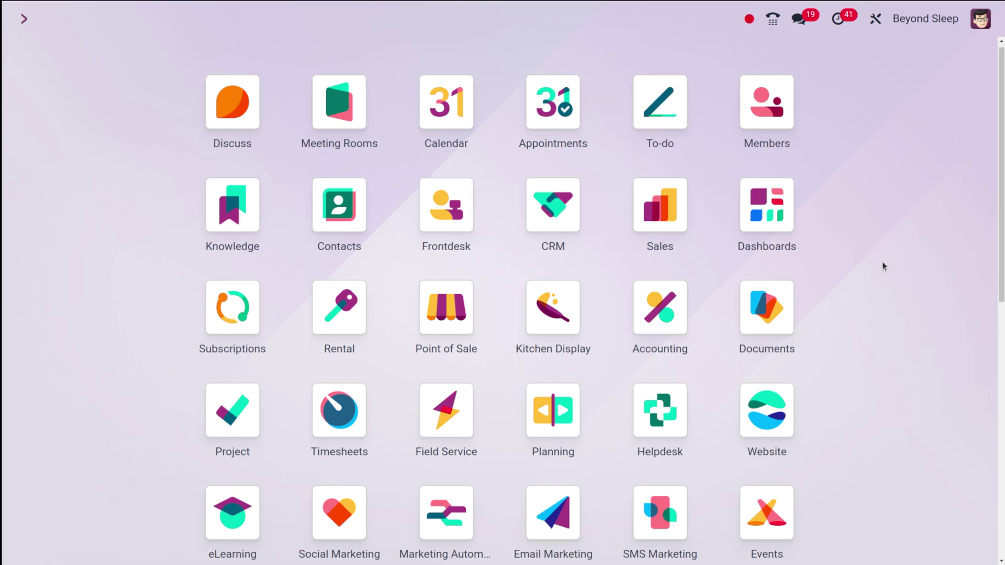
Step: Open the product catalogue of the Sales app and look through the products
type("sale")
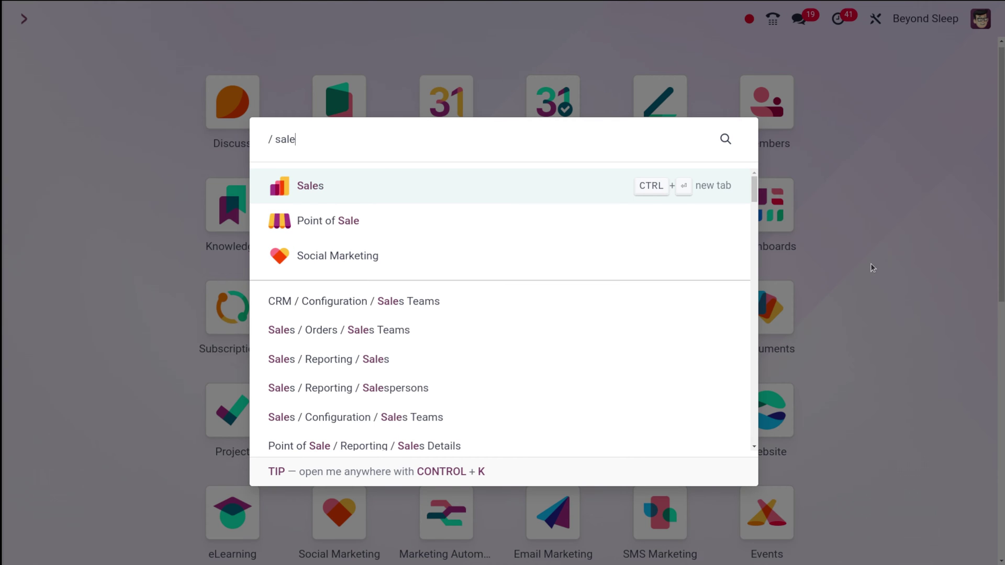
left_click(543, 188)
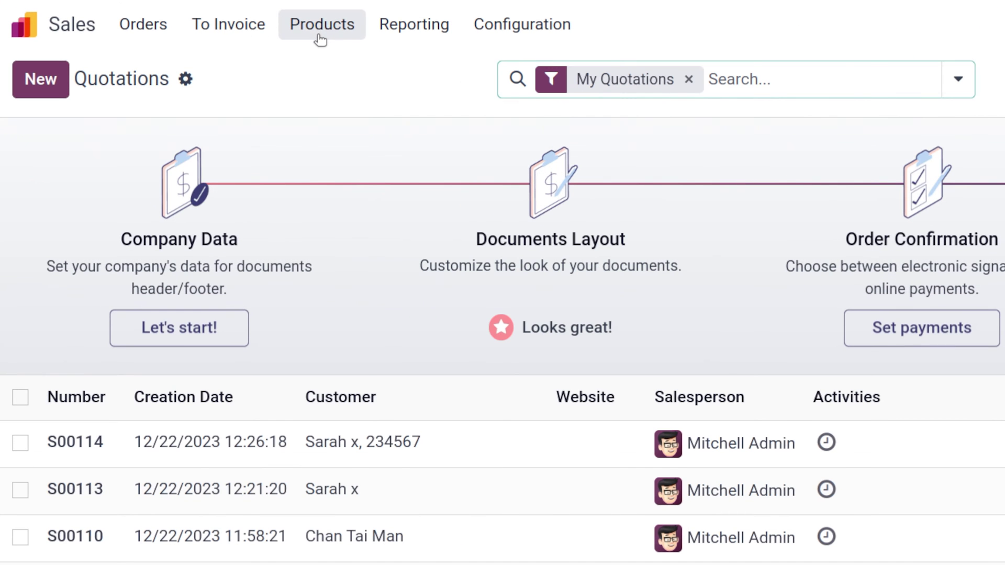
left_click(223, 30)
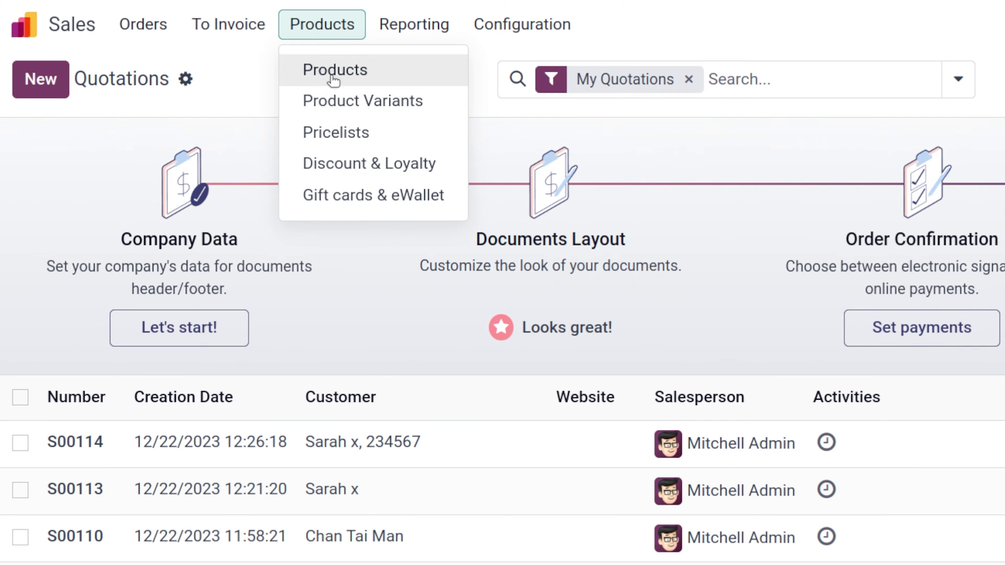
left_click(370, 84)
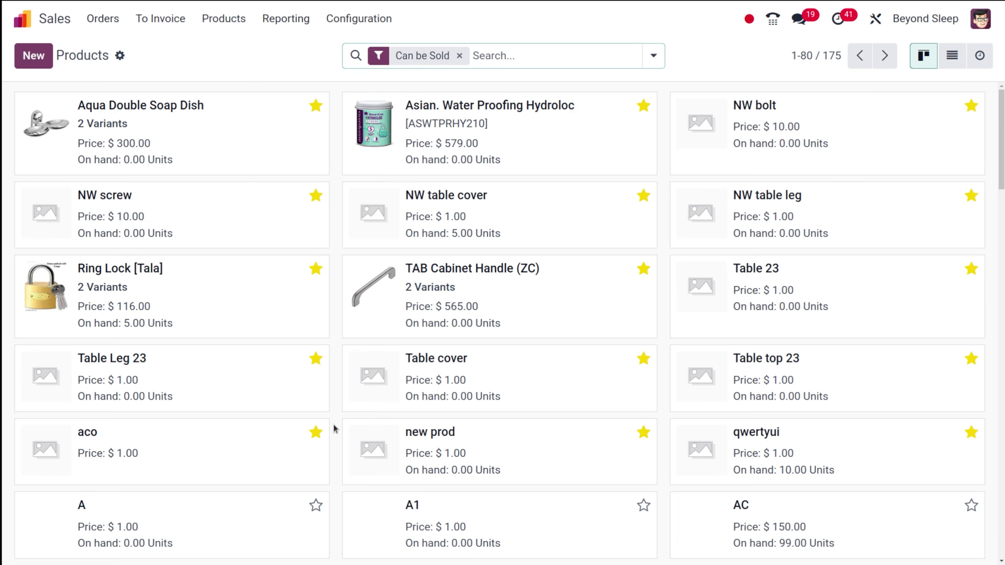
scroll(332, 426, "down", 20)
scroll(334, 428, "up", 20)
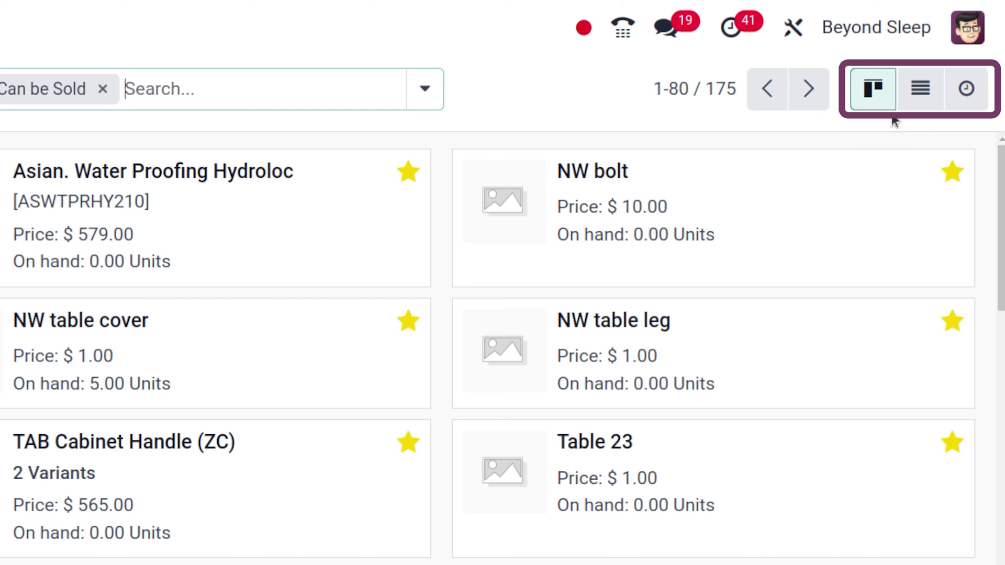
Step: View the product catalogue as a list and by activities, return to the kanban view and look through it
left_click(920, 90)
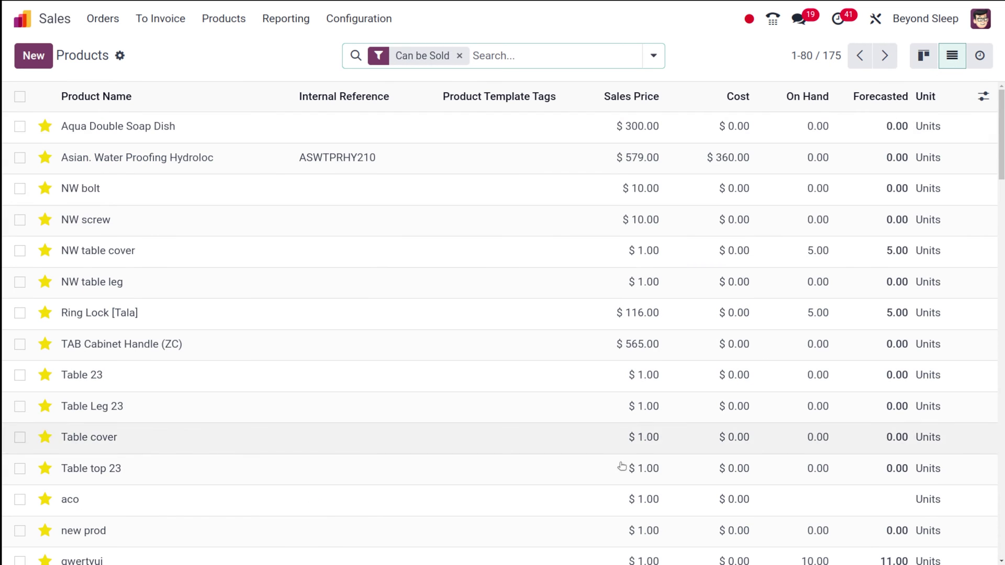
left_click(983, 54)
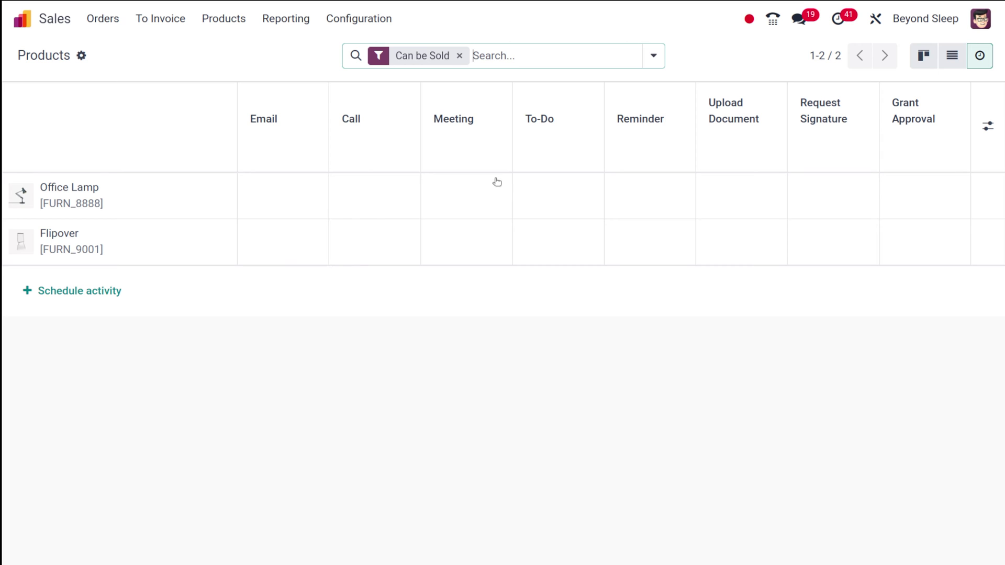
left_click(926, 64)
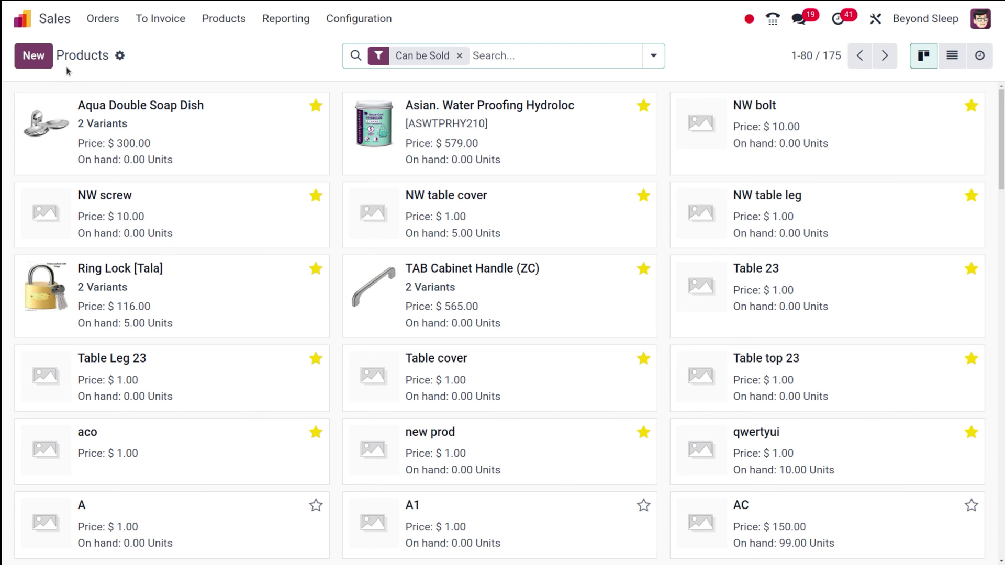
scroll(307, 328, "down", 10)
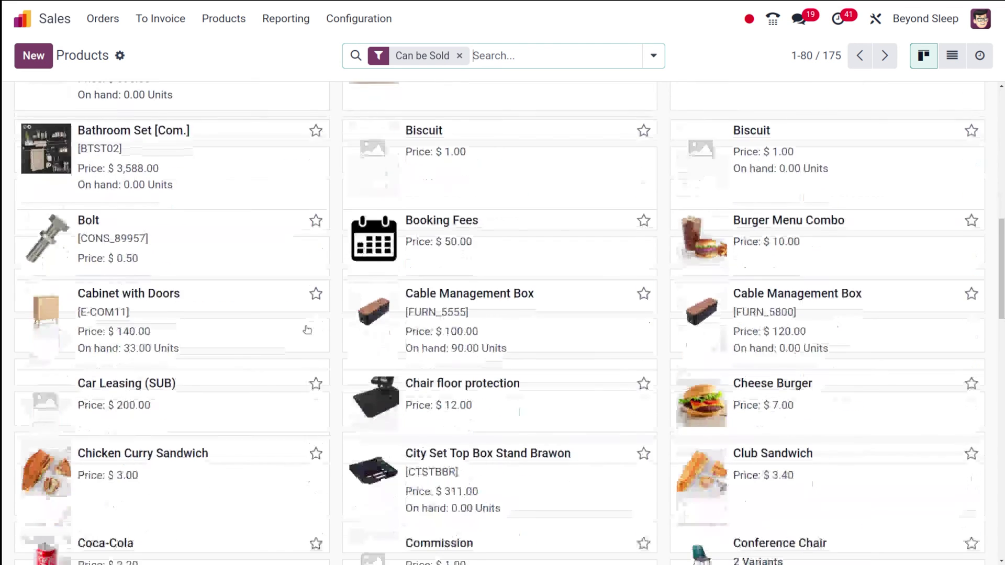
scroll(307, 329, "up", 10)
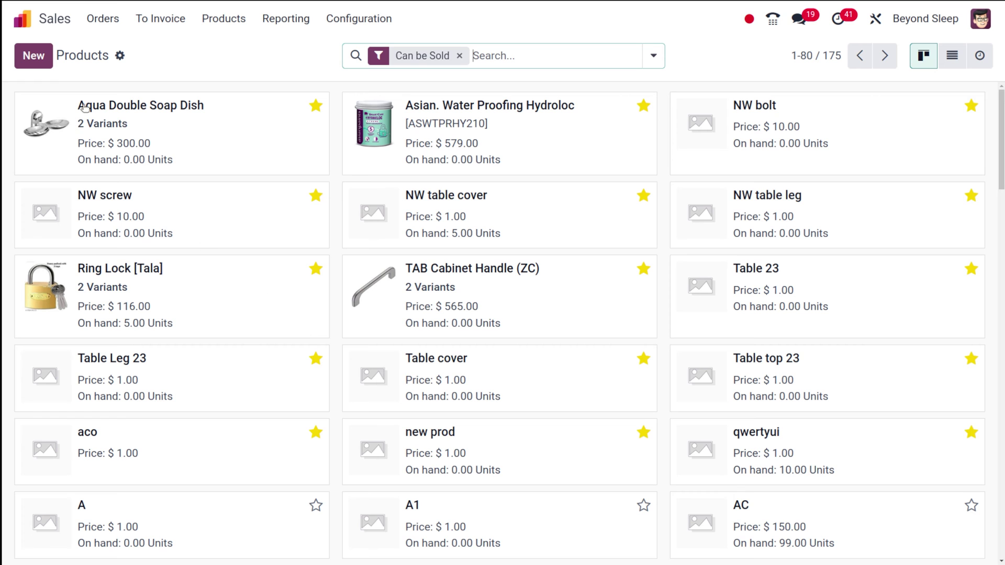
Step: Create a new product named Mug and mark it as a favorite
left_click(33, 56)
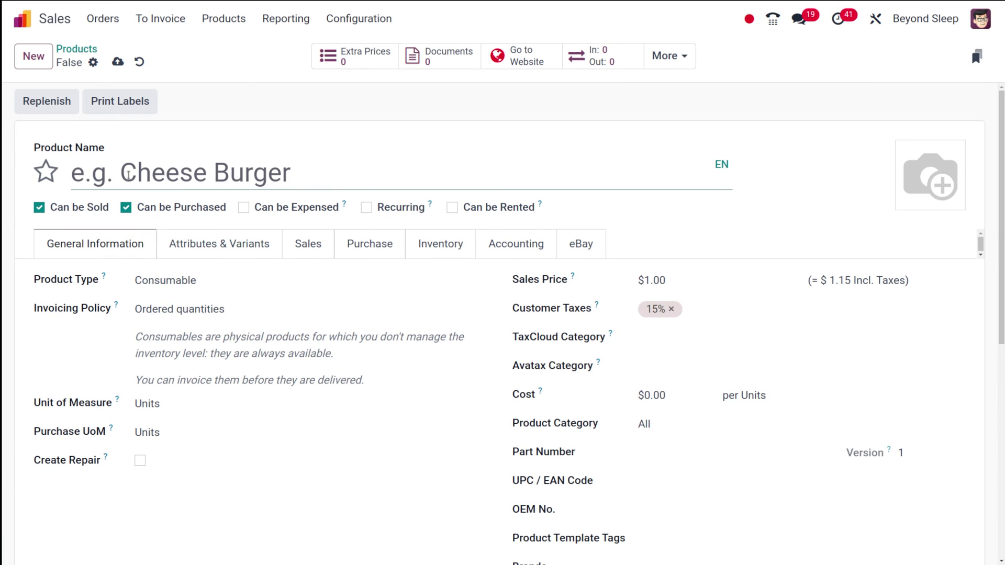
type("Mug")
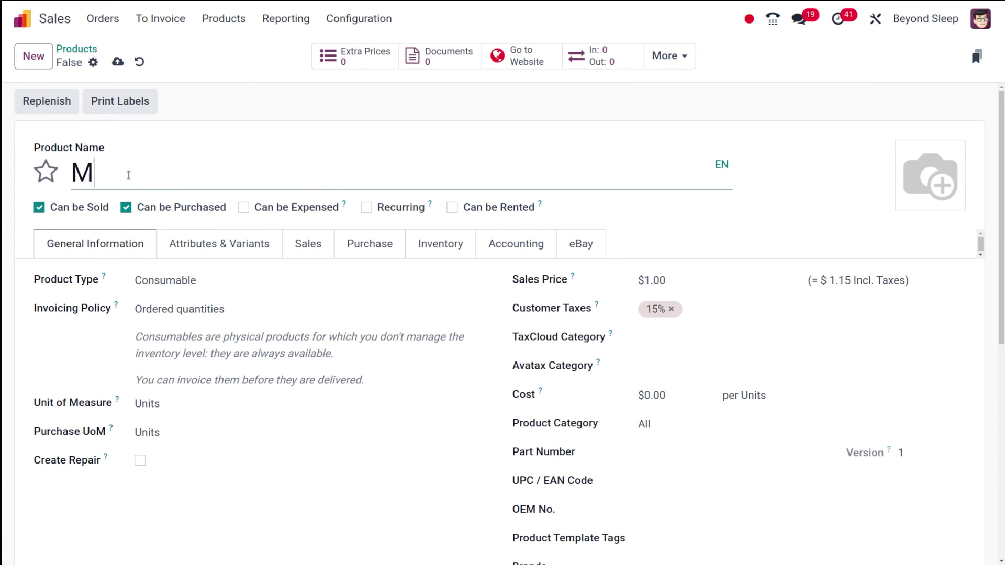
left_click(44, 175)
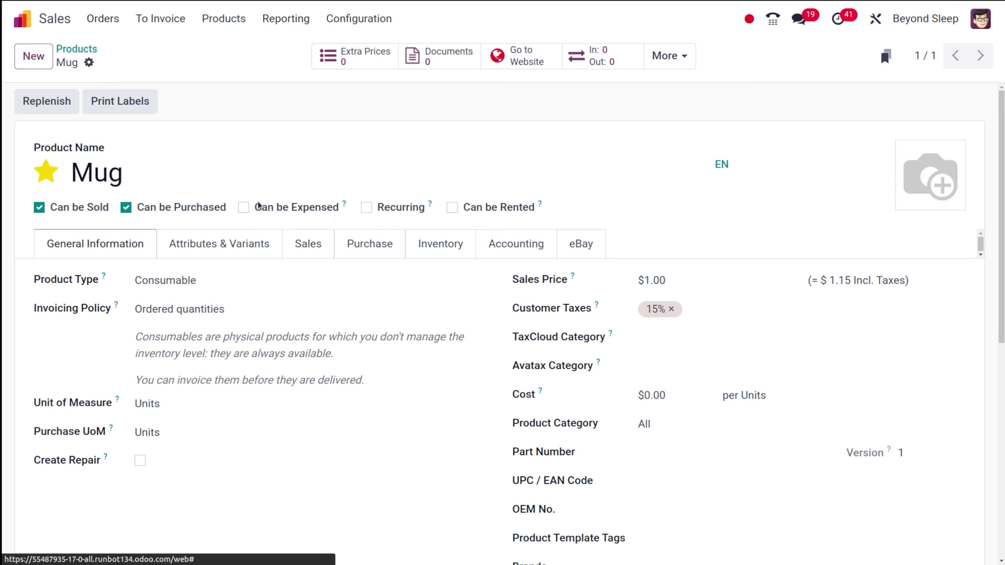
Step: Read the explanations of the Can be Expensed, Recurring and Can be Rented options and look over the general product information
mouse_move(342, 205)
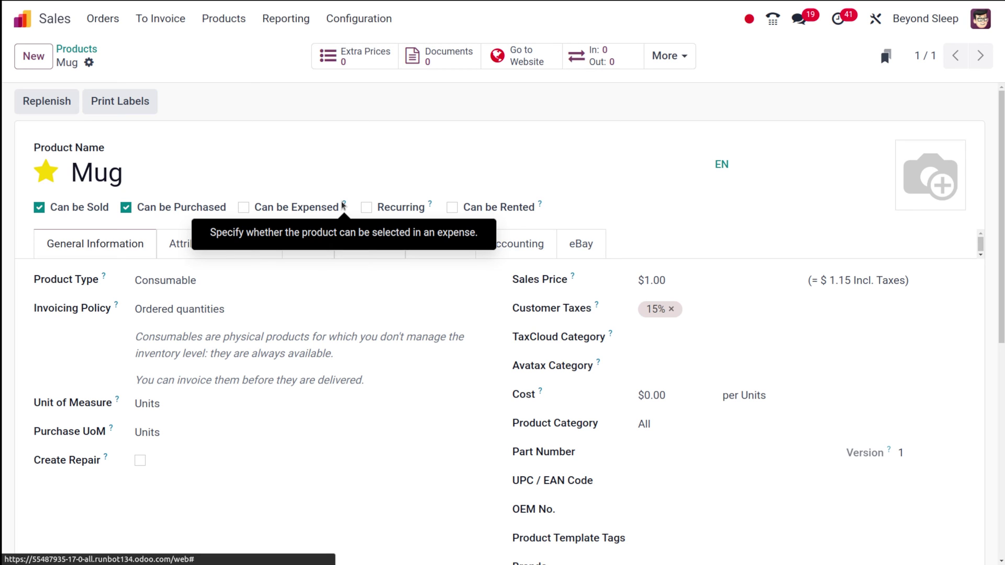
mouse_move(428, 206)
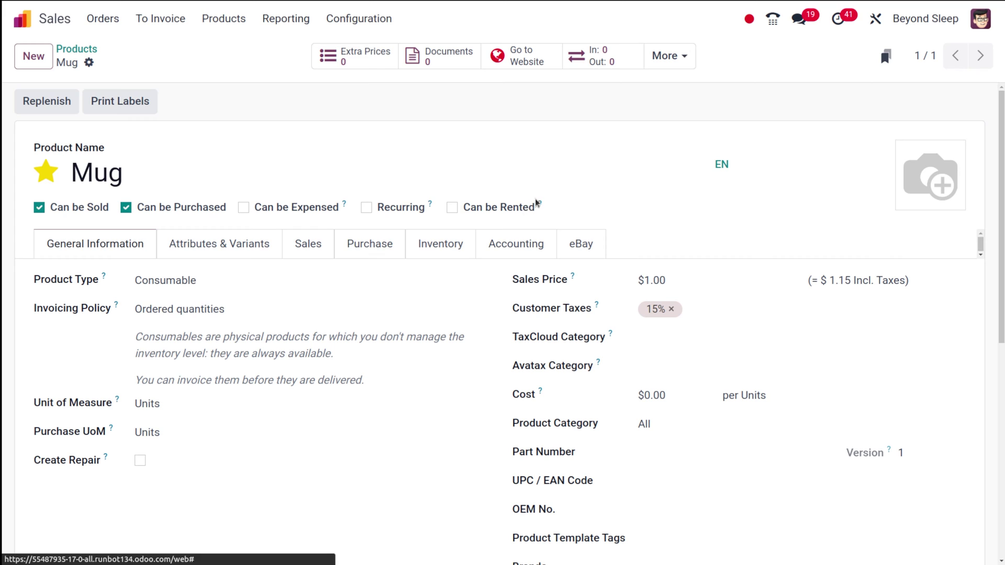
mouse_move(541, 207)
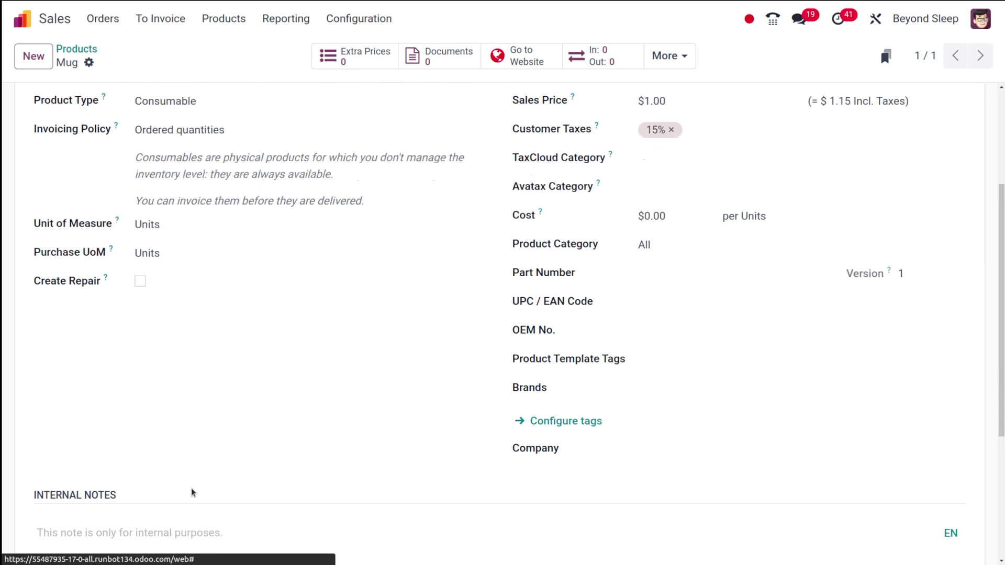
scroll(193, 492, "down", 3)
scroll(194, 492, "up", 2)
scroll(194, 492, "up", 1)
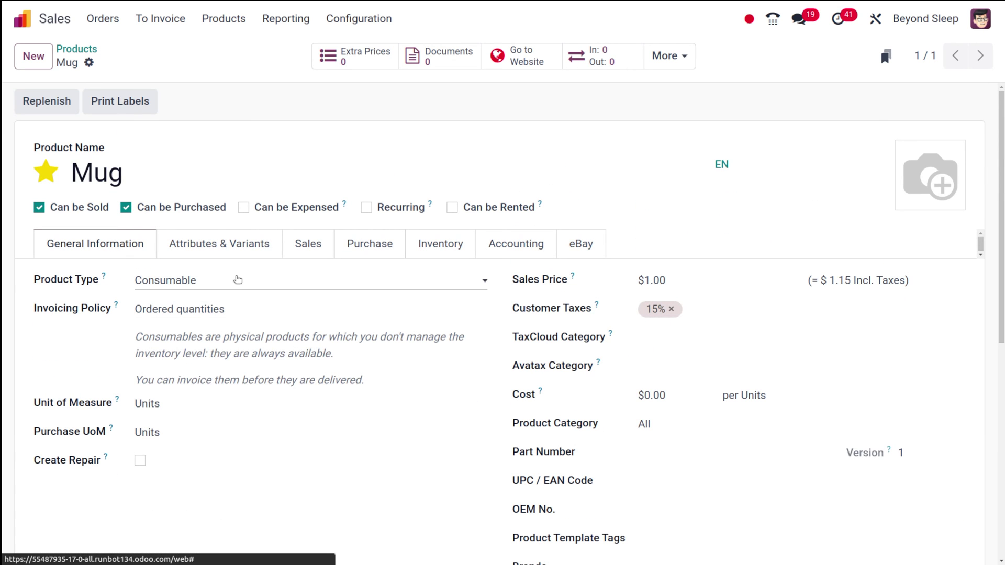
Step: Review the product type choices and select Consumable for the Mug product
left_click(238, 279)
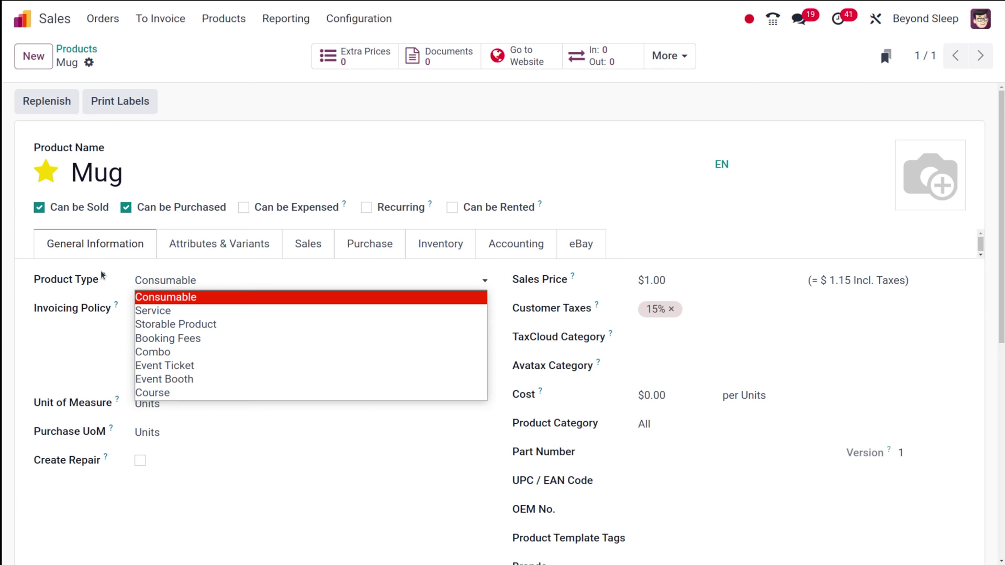
left_click(233, 287)
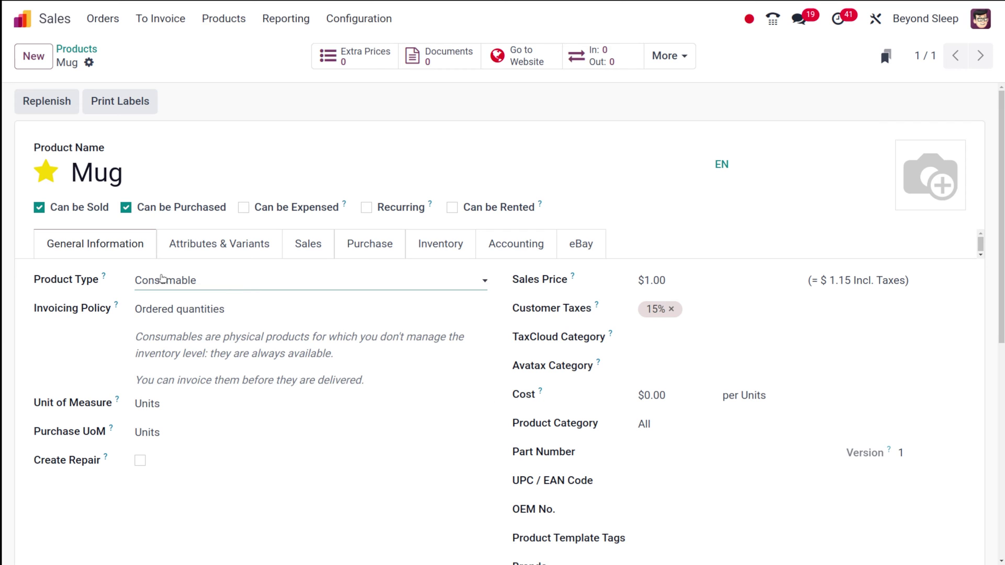
mouse_move(105, 278)
scroll(105, 279, "down", 2)
scroll(105, 279, "up", 2)
left_click(214, 286)
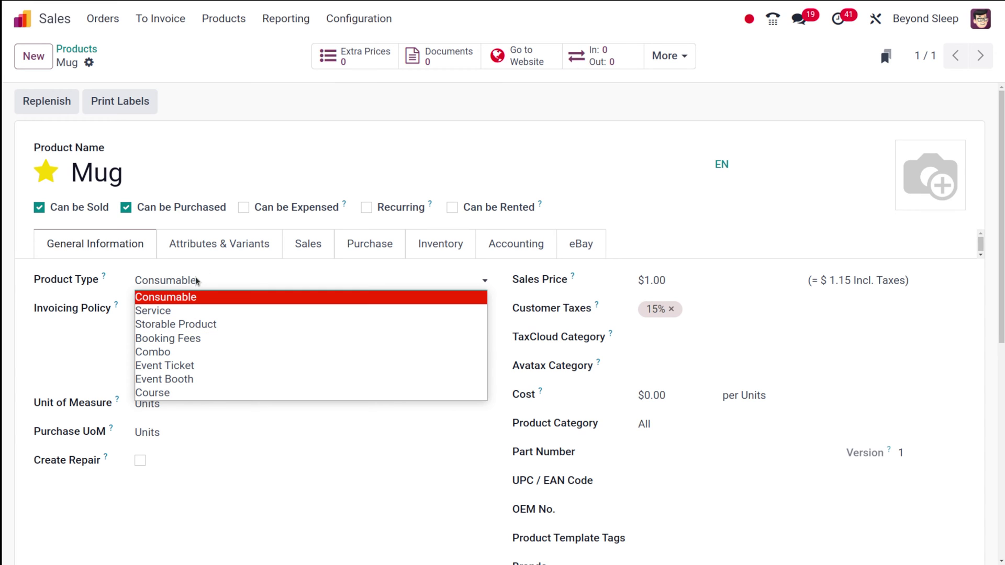
left_click(186, 300)
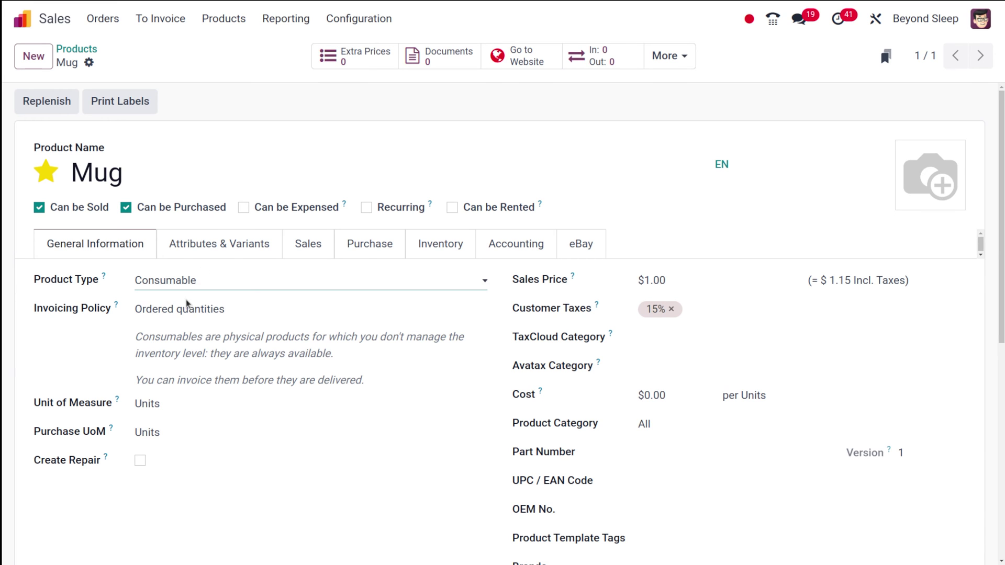
Step: Examine the choices for the invoicing policy, unit of measure and purchase unit of measure without changing them
left_click(241, 314)
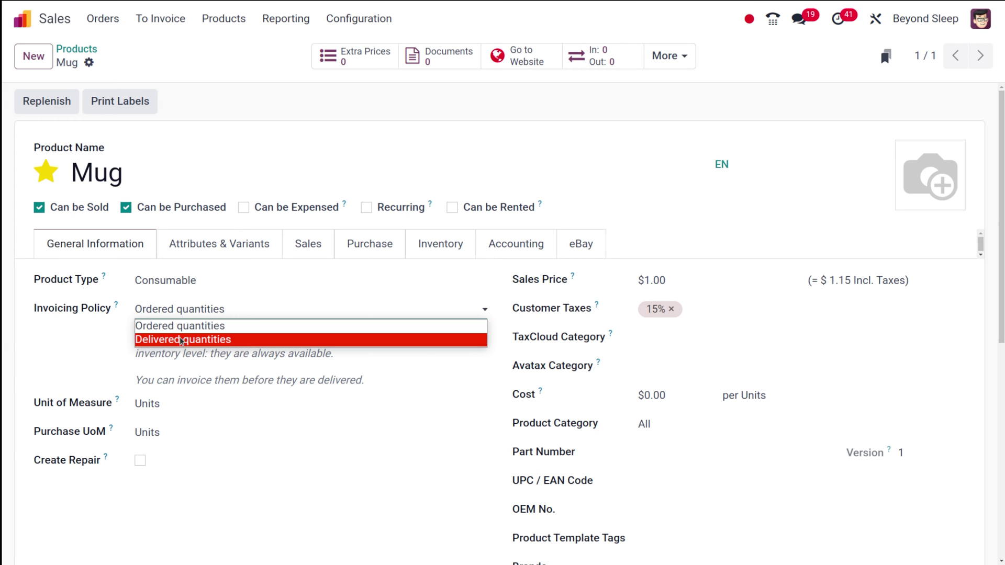
left_click(252, 297)
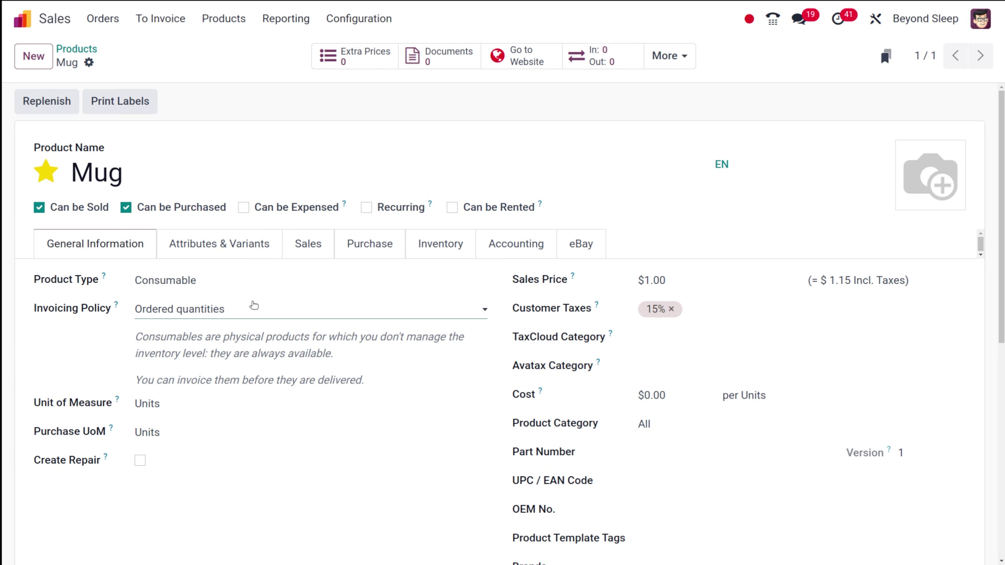
left_click(256, 307)
left_click(280, 418)
left_click(238, 408)
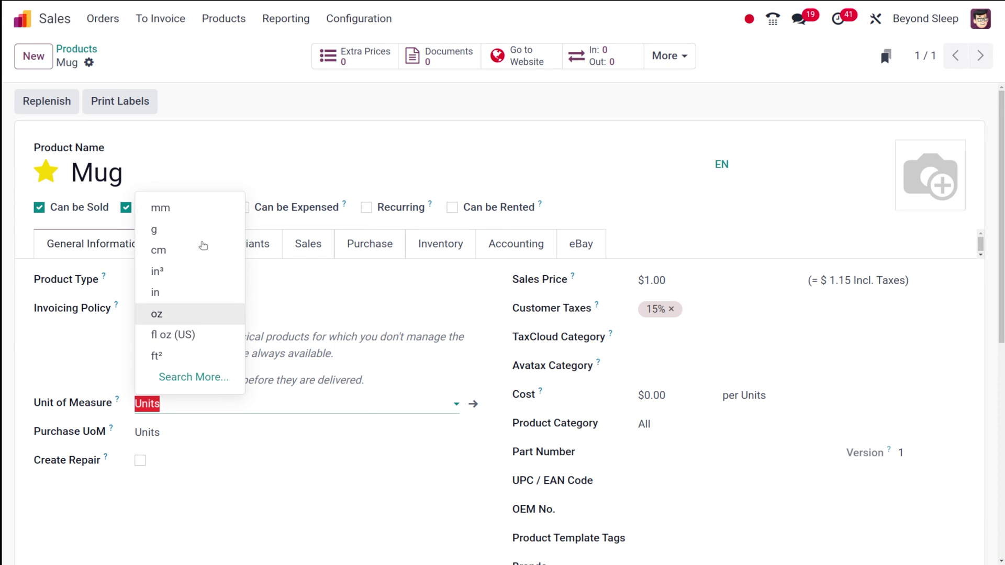
left_click(198, 405)
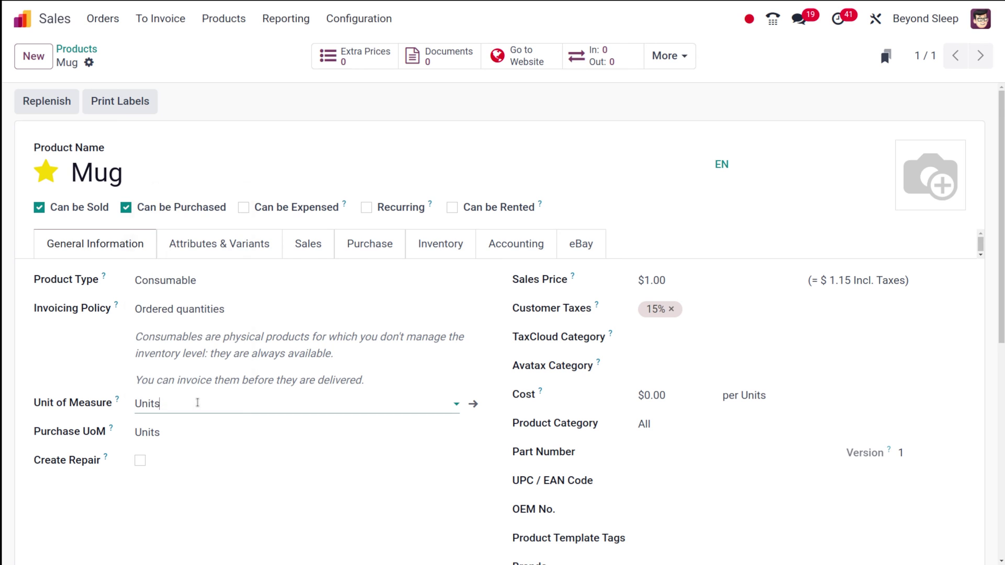
left_click(178, 434)
left_click(178, 434)
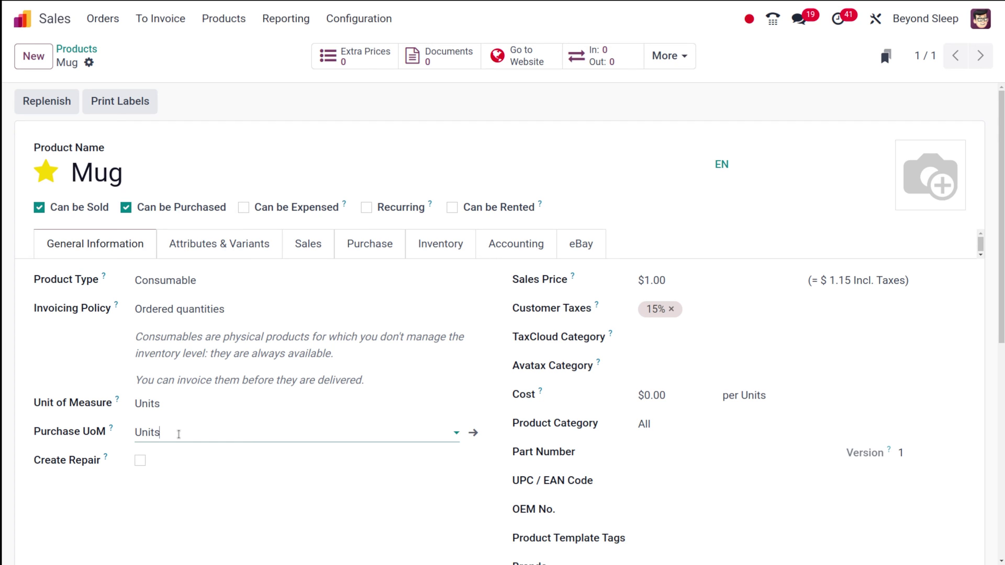
Step: Try switching the Create Repair option on and off and read its explanation
left_click(141, 461)
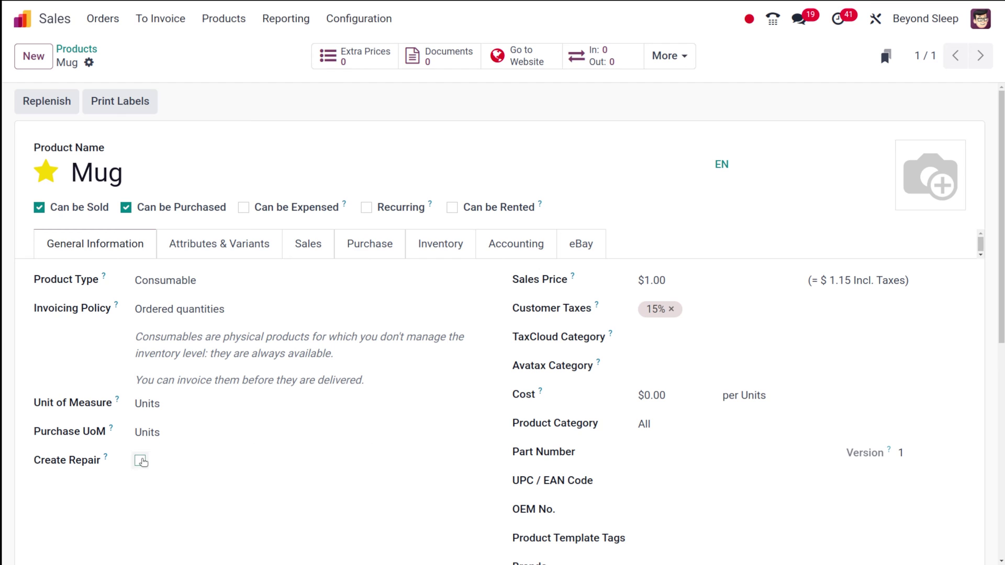
left_click(140, 460)
mouse_move(104, 456)
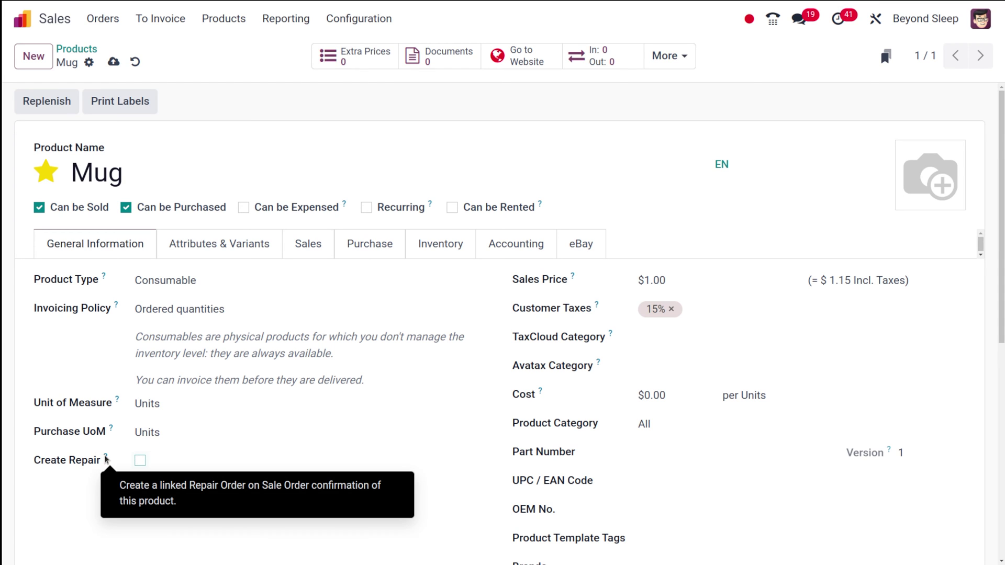
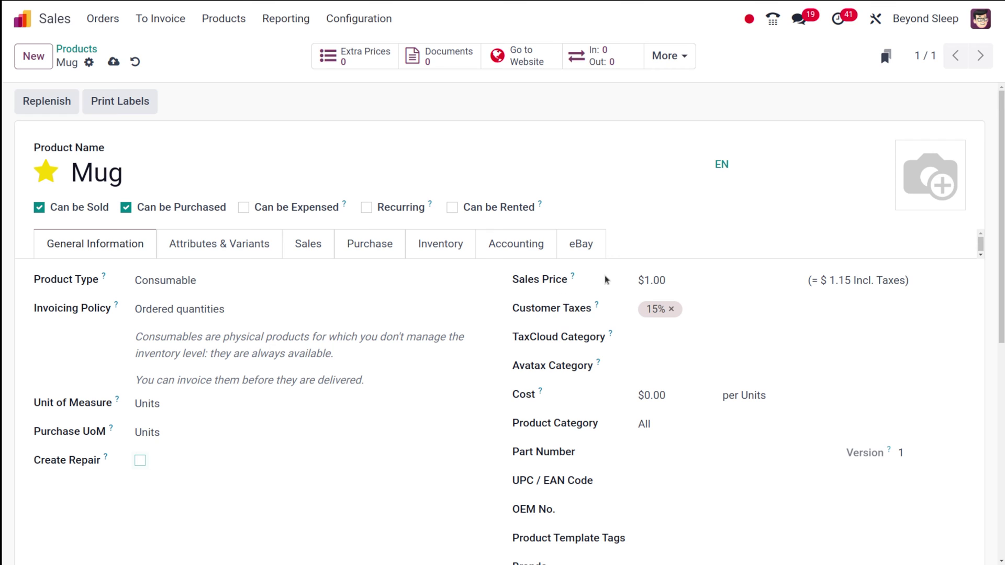
Step: Set the Mug product's sales price to $10
left_click(641, 281)
mouse_move(573, 279)
double_click(665, 281)
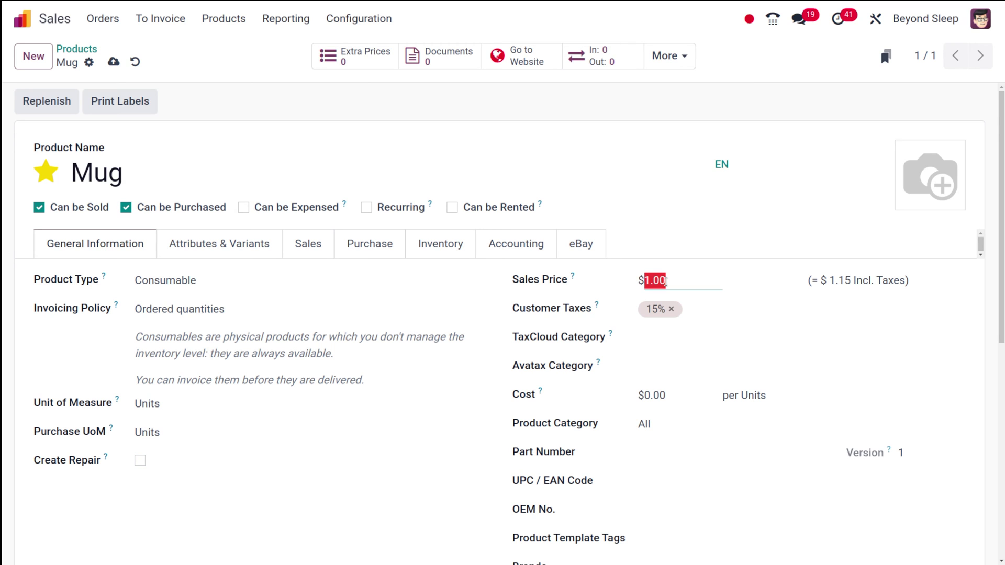
type("10")
Step: Set the product's cost to $1 per unit and choose All as its product category
mouse_move(597, 305)
mouse_move(610, 333)
mouse_move(540, 393)
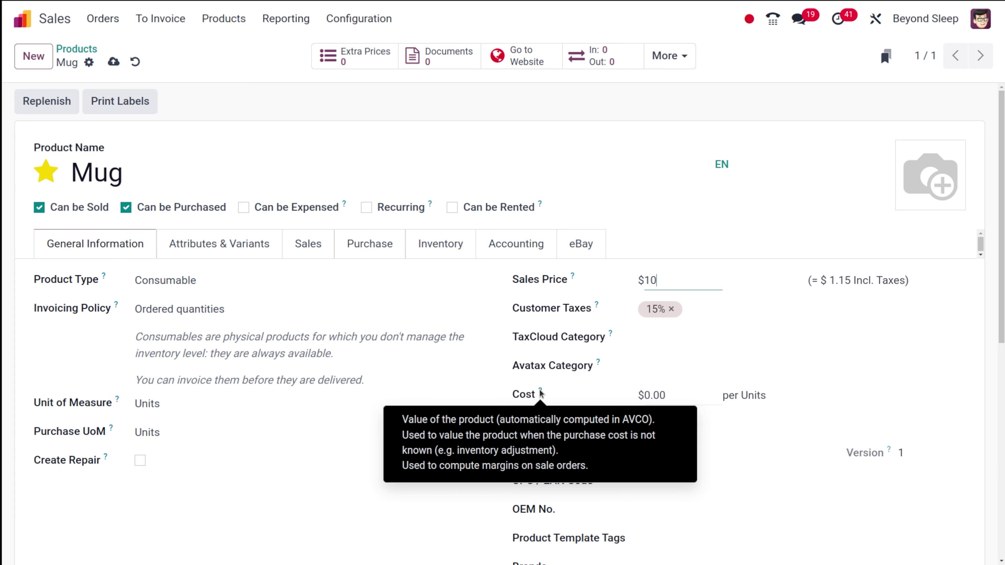
left_click(669, 402)
type("1")
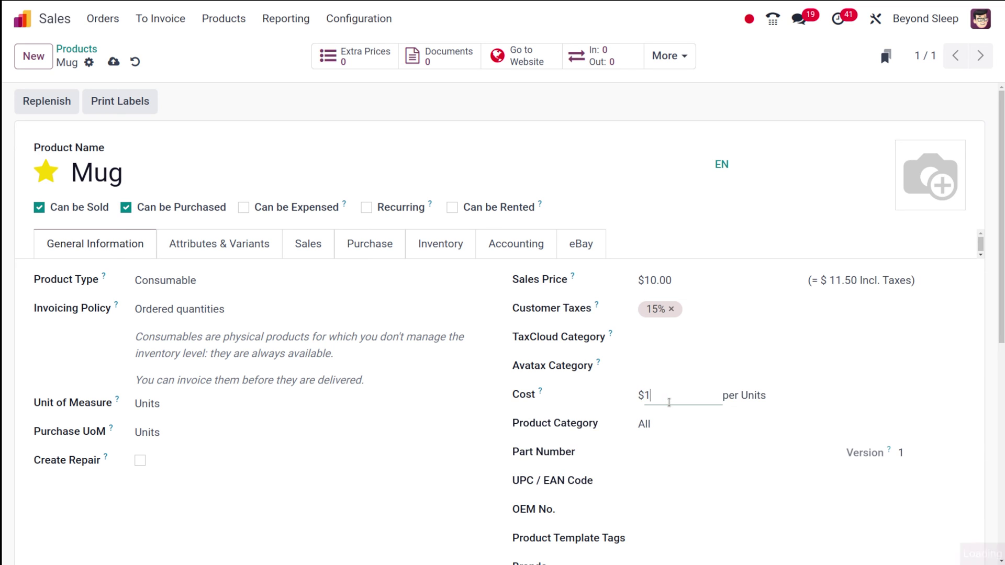
left_click(704, 417)
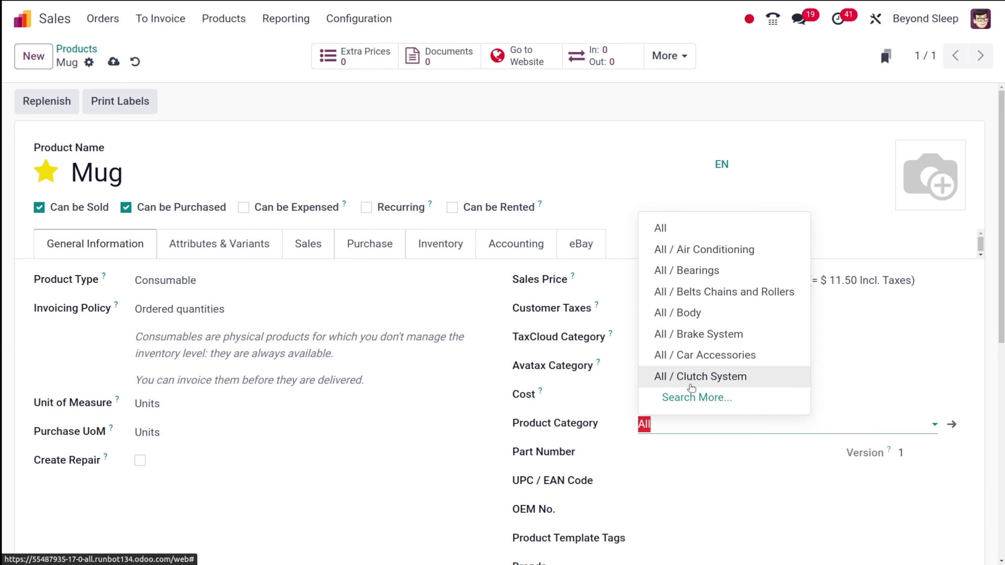
left_click(708, 229)
Step: Examine the part number, version and remaining general information fields of the product
left_click(672, 453)
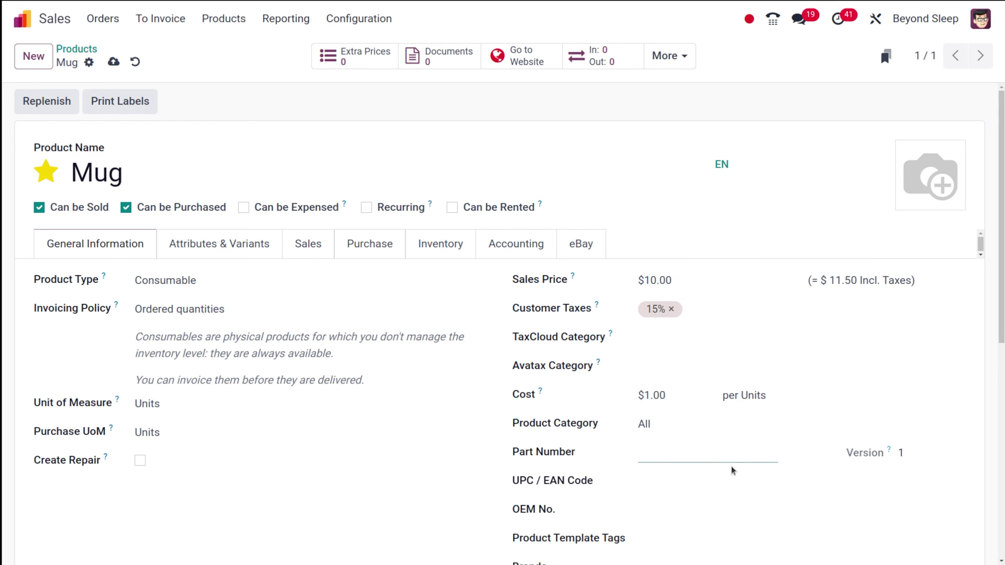
scroll(731, 466, "down", 3)
left_click(914, 291)
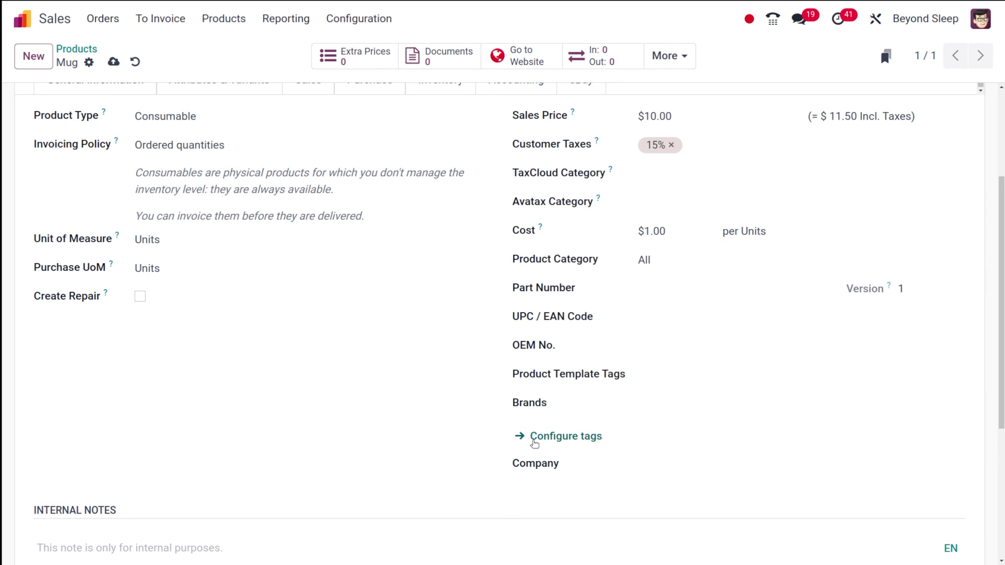
Step: Add a Color attribute line to the Mug product's attributes and variants
scroll(551, 406, "down", 5)
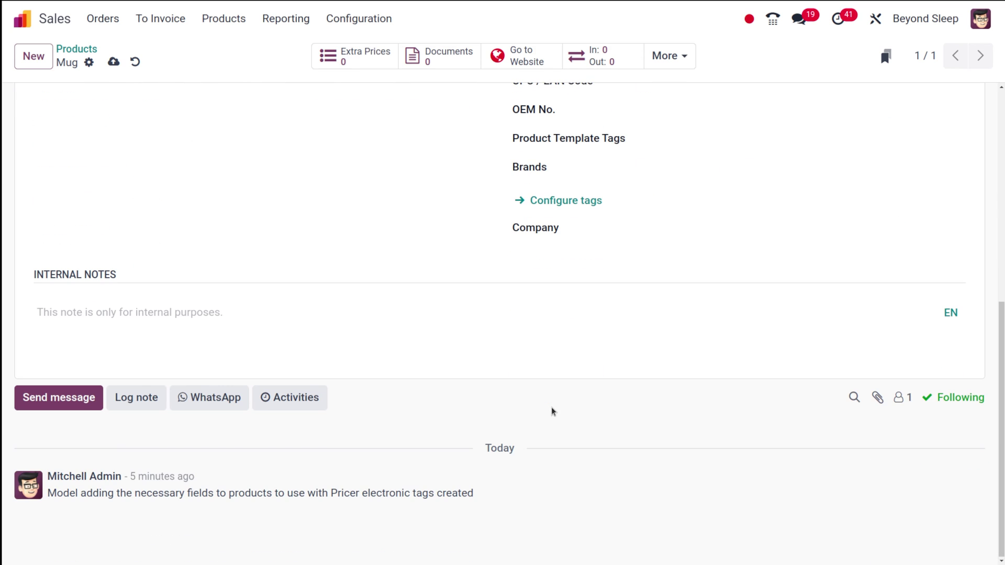
left_click(144, 312)
scroll(256, 234, "up", 10)
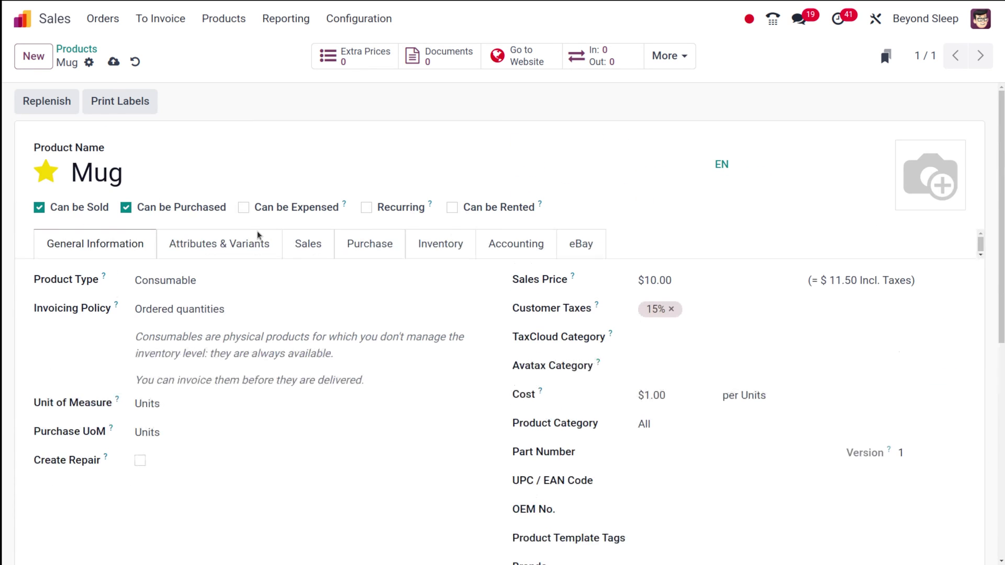
left_click(201, 243)
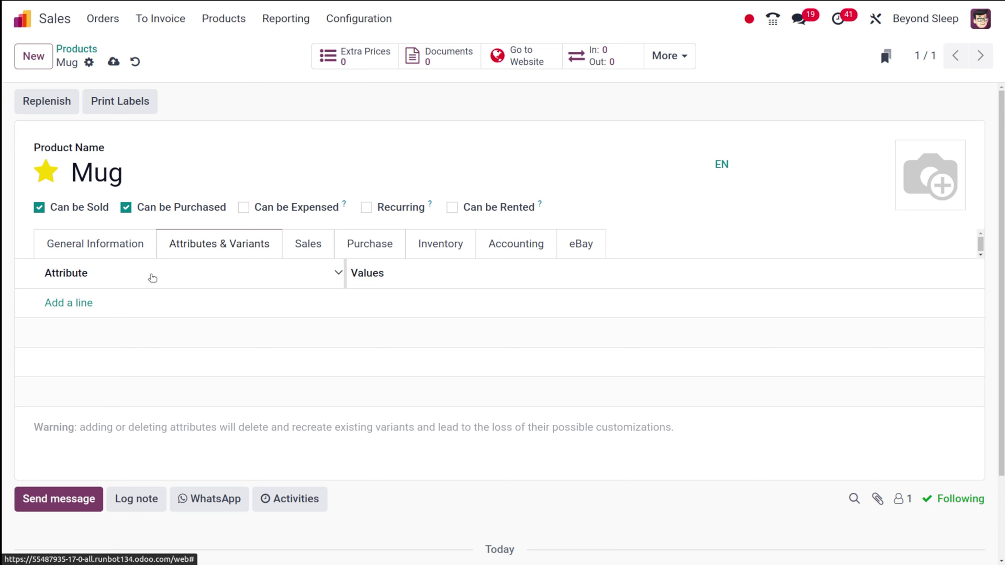
left_click(72, 303)
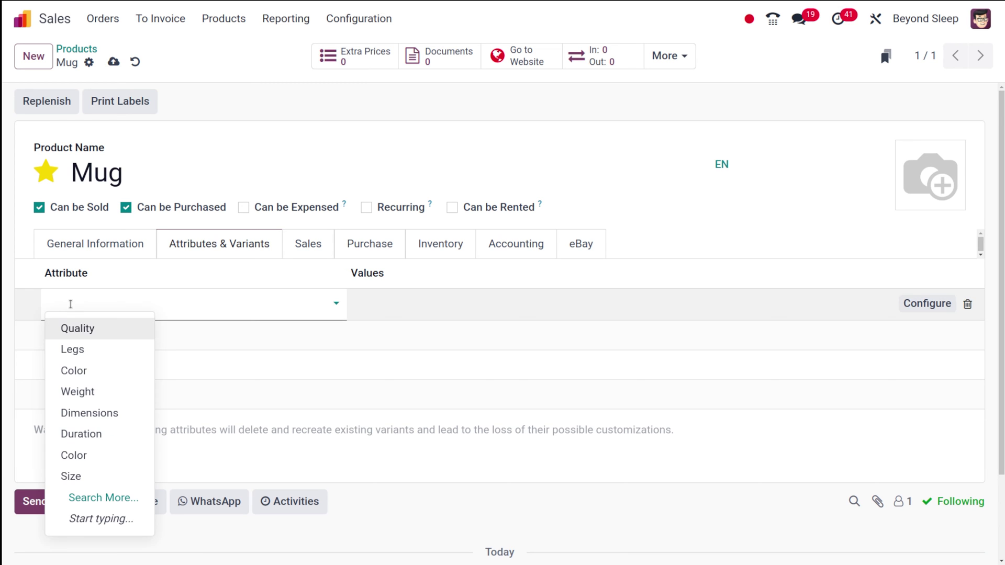
left_click(117, 370)
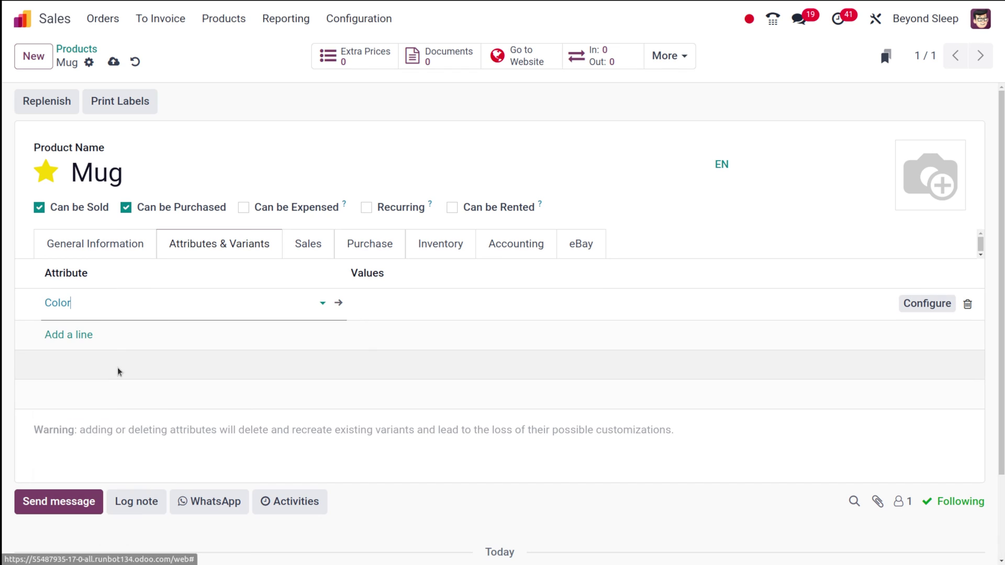
Step: Assign the values White, Black, Green and Pink to the Color attribute
left_click(414, 298)
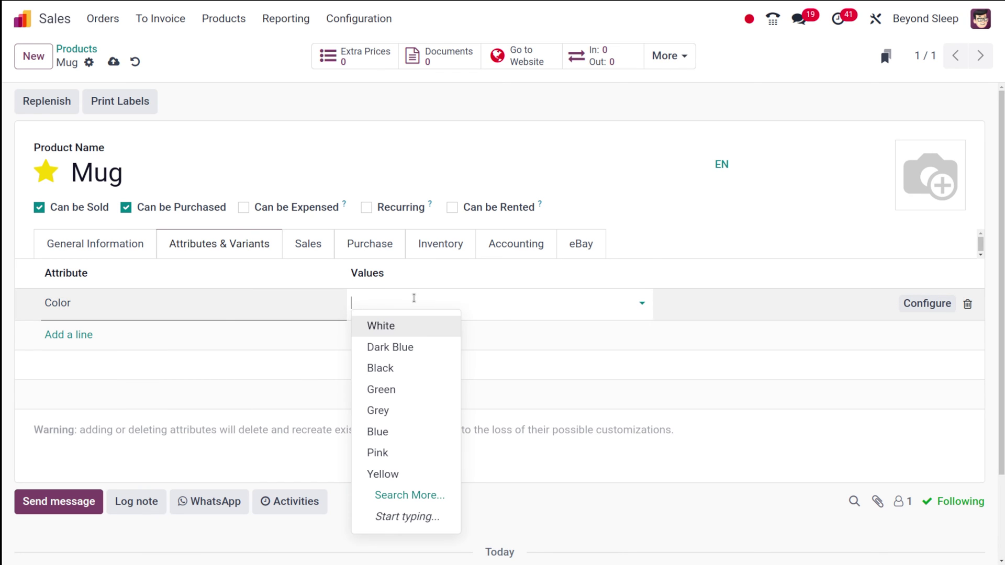
left_click(413, 325)
left_click(447, 304)
left_click(451, 347)
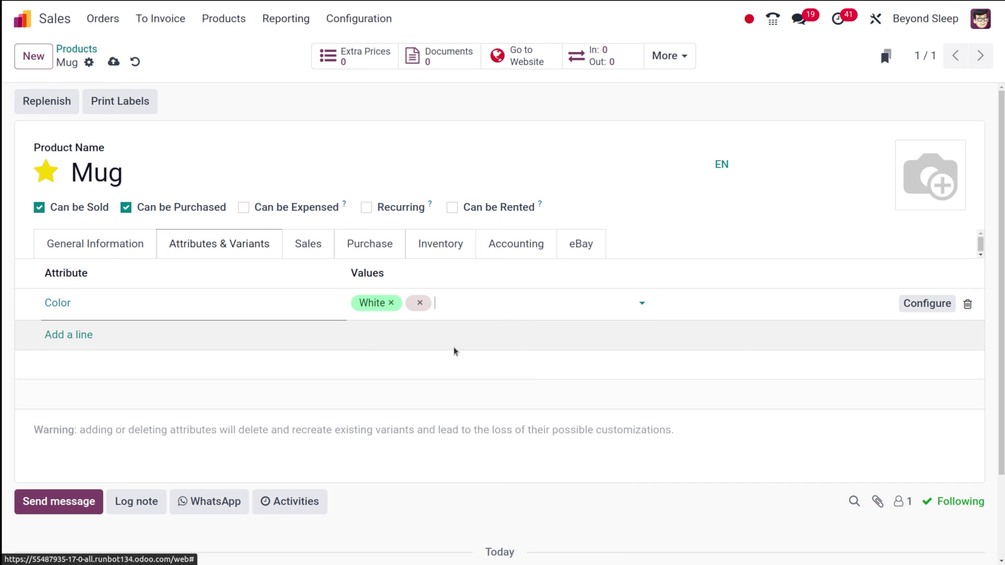
left_click(482, 307)
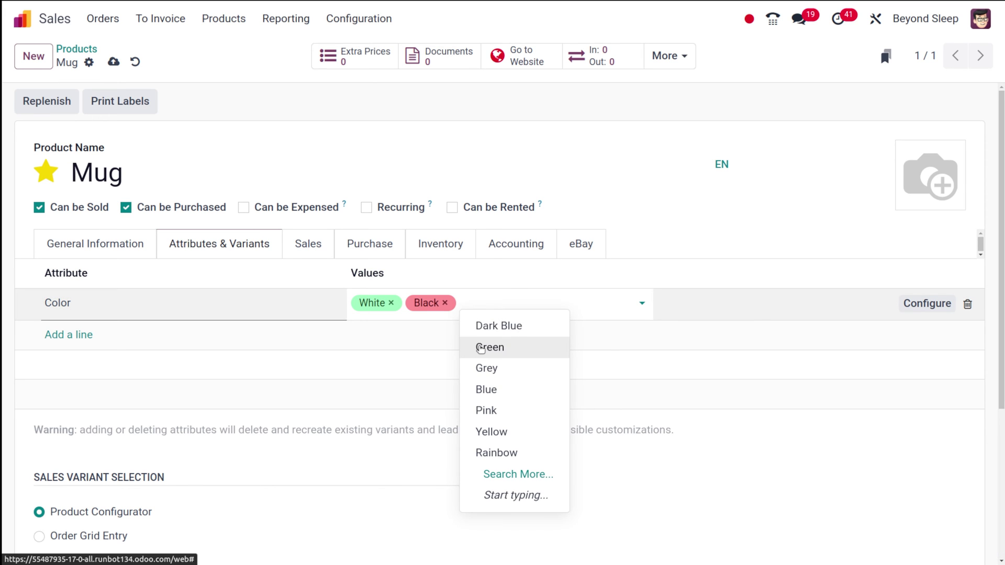
left_click(482, 348)
left_click(534, 300)
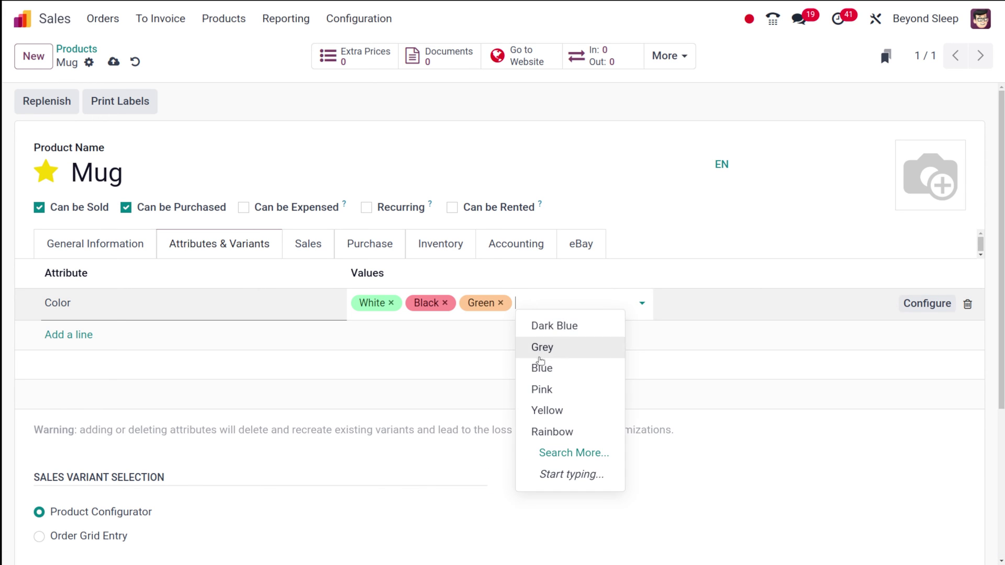
left_click(547, 387)
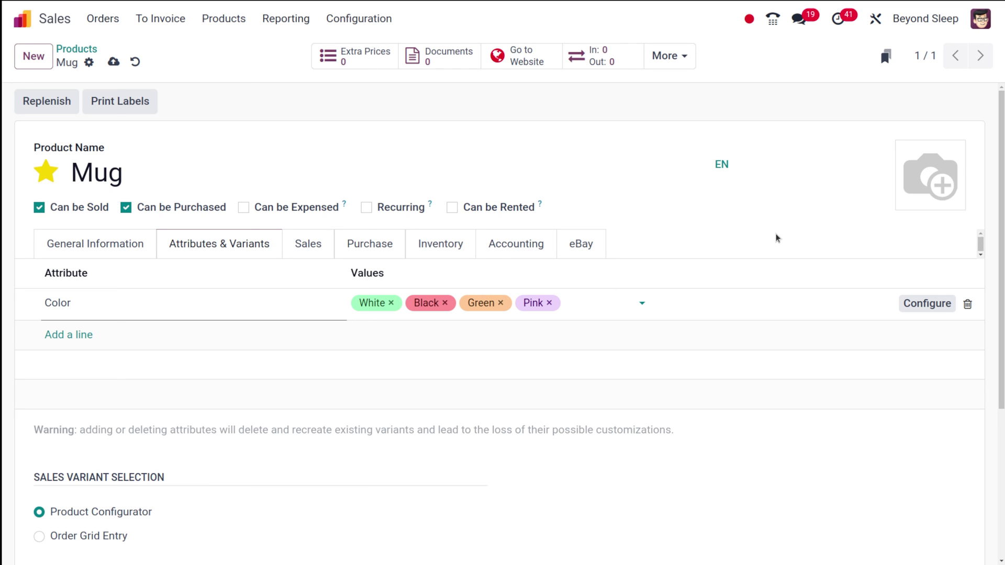
Step: Save the product and open the configuration of its Color attribute values
left_click(916, 306)
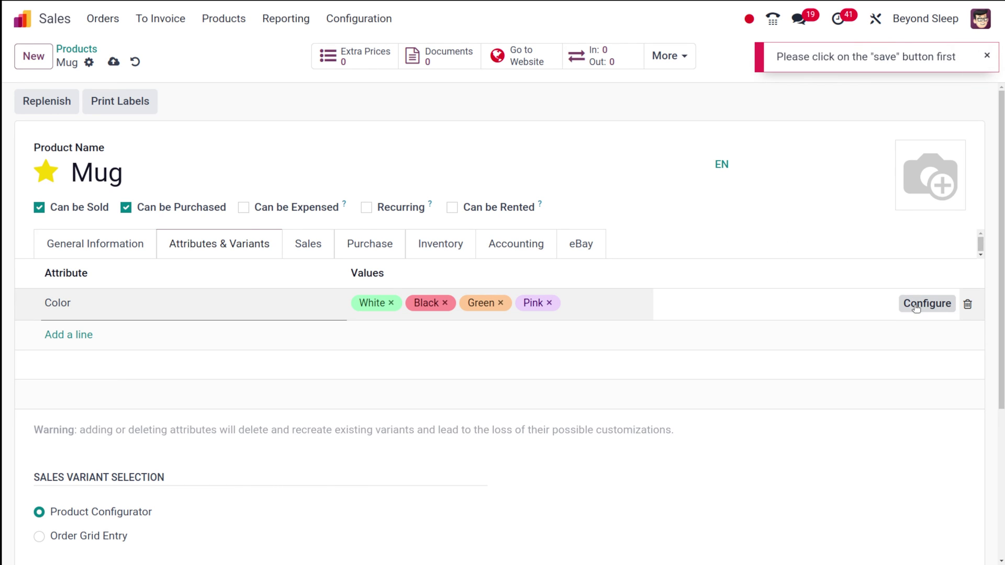
left_click(113, 61)
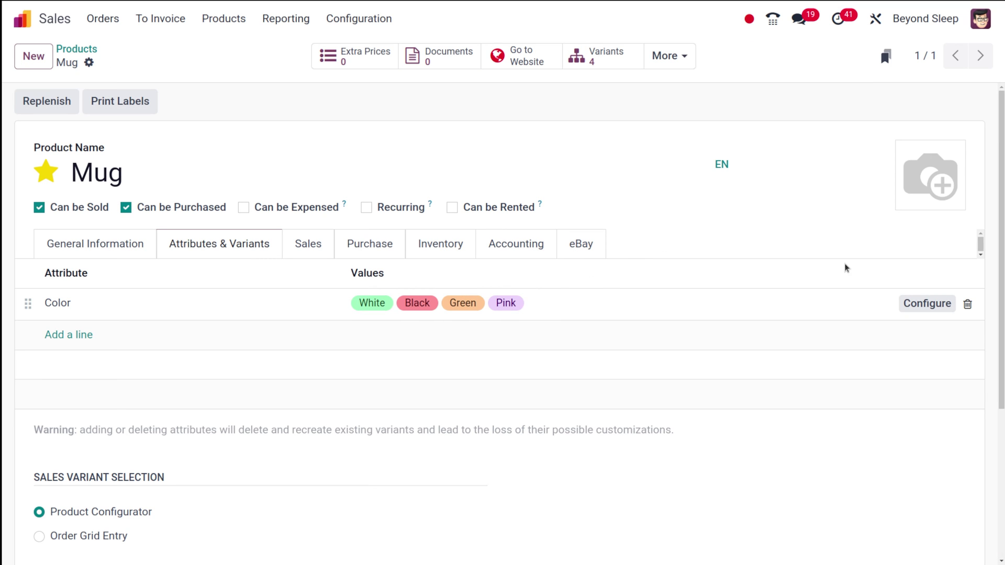
left_click(926, 304)
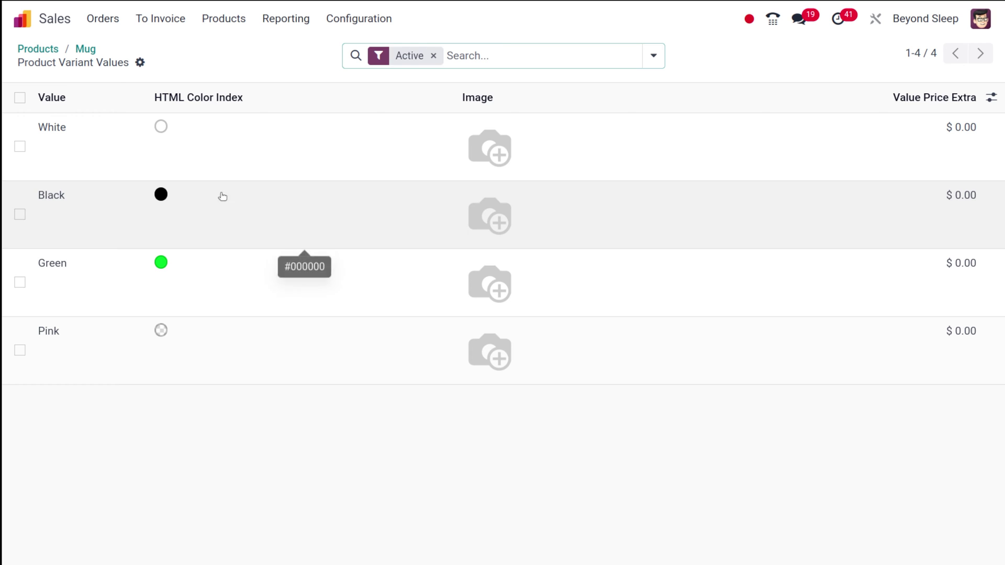
Step: Look at the Black value's extra price setting, then return to the Mug product
left_click(957, 199)
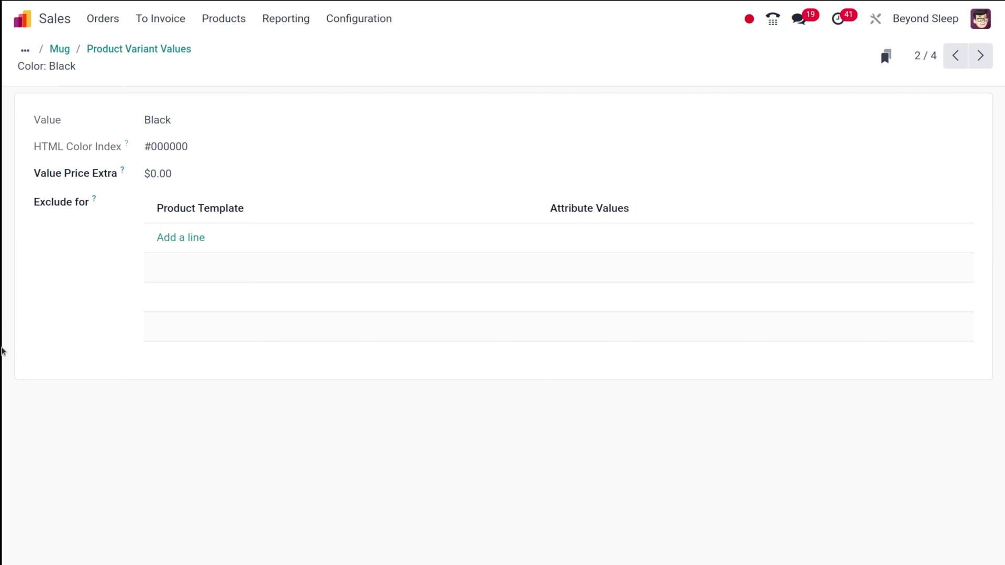
left_click(152, 174)
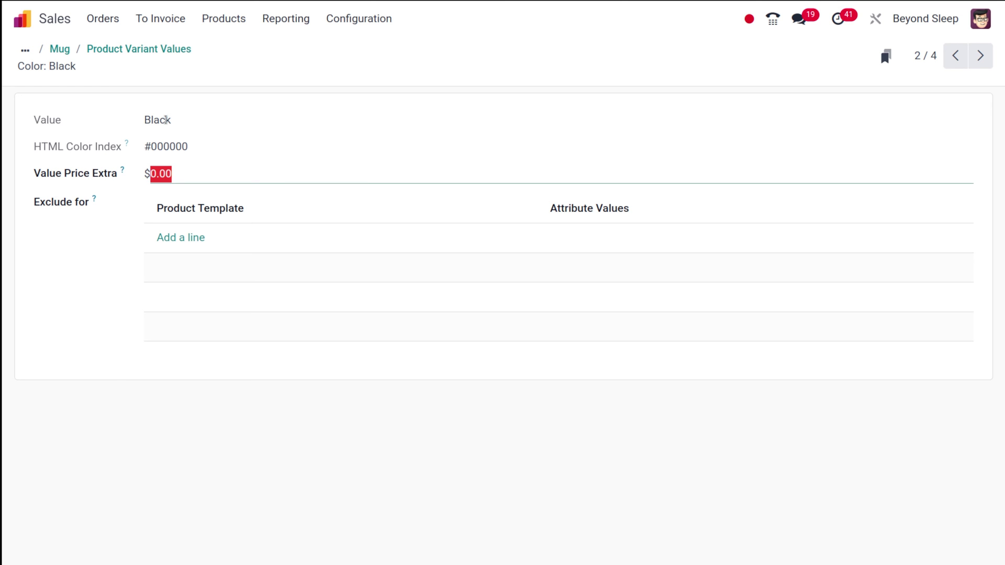
left_click(101, 58)
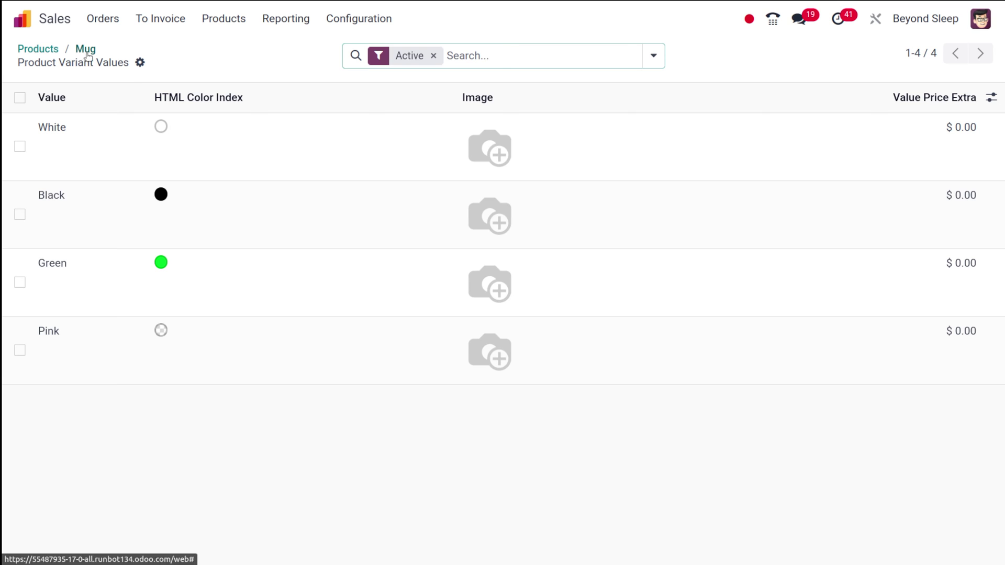
left_click(85, 49)
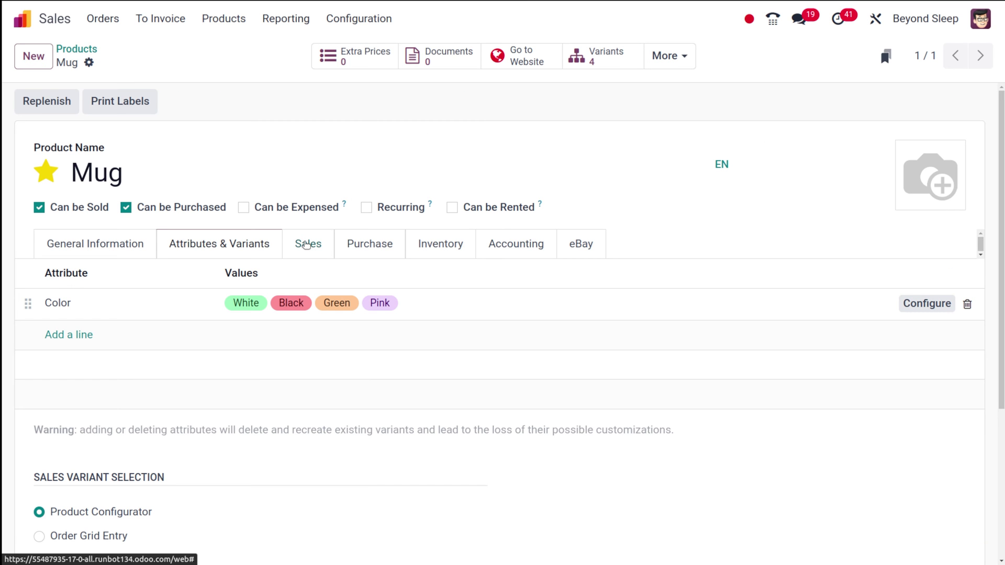
Step: Examine the variant selection and the product's sales settings, reading the explanations of the optional, accessory and alternative product fields
scroll(288, 417, "down", 1)
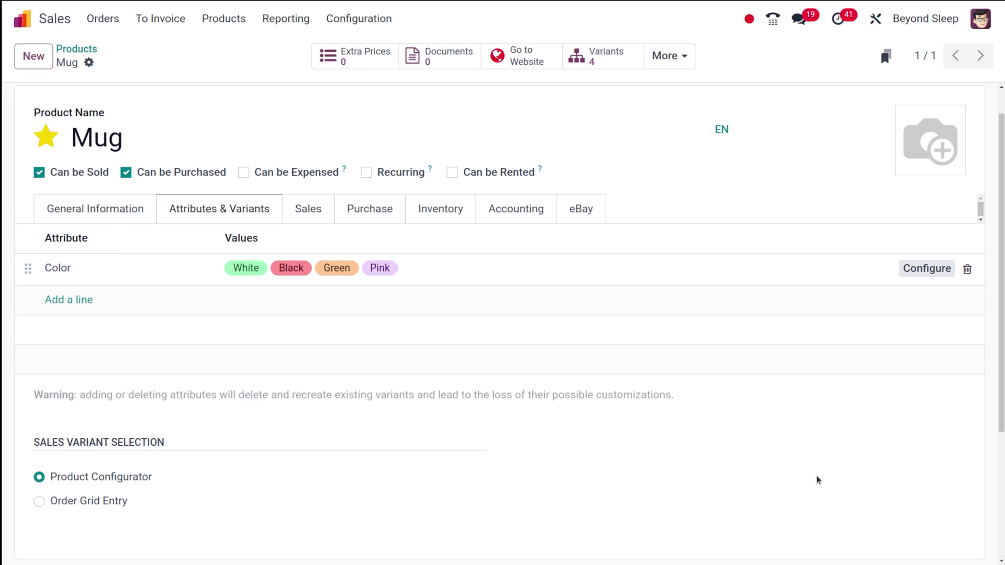
left_click(316, 215)
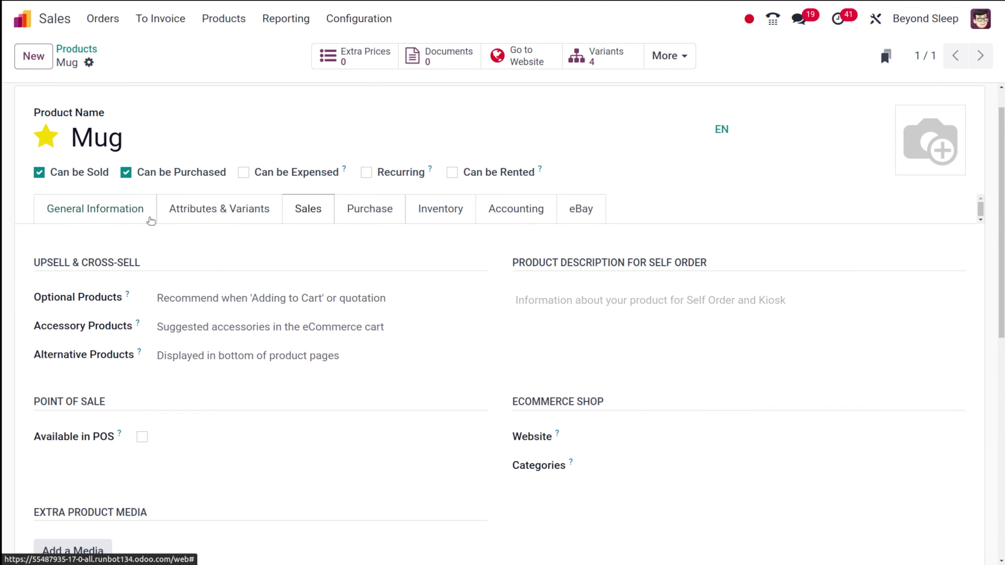
mouse_move(126, 295)
mouse_move(139, 325)
mouse_move(140, 355)
scroll(560, 291, "down", 1)
scroll(655, 354, "down", 5)
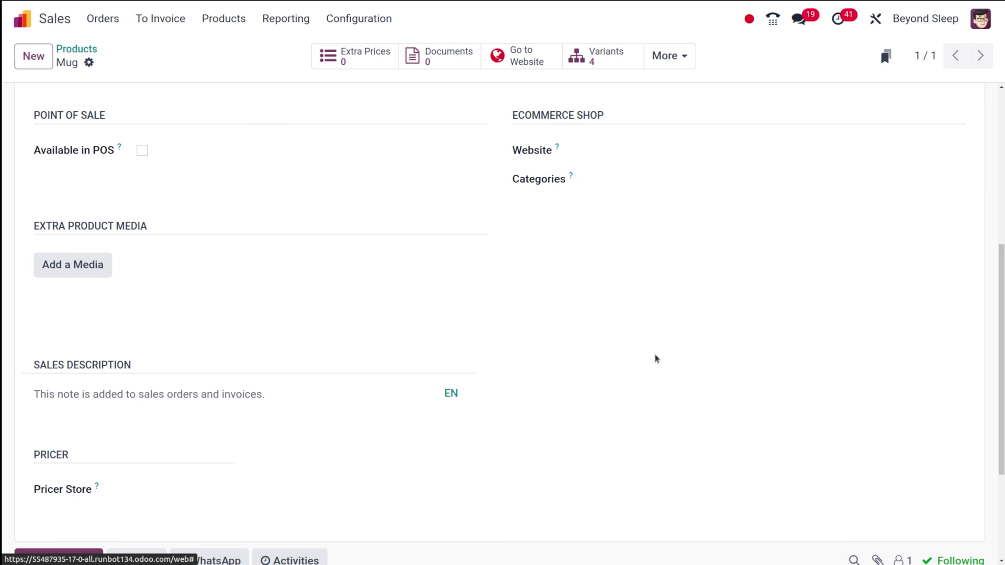
scroll(580, 205, "up", 4)
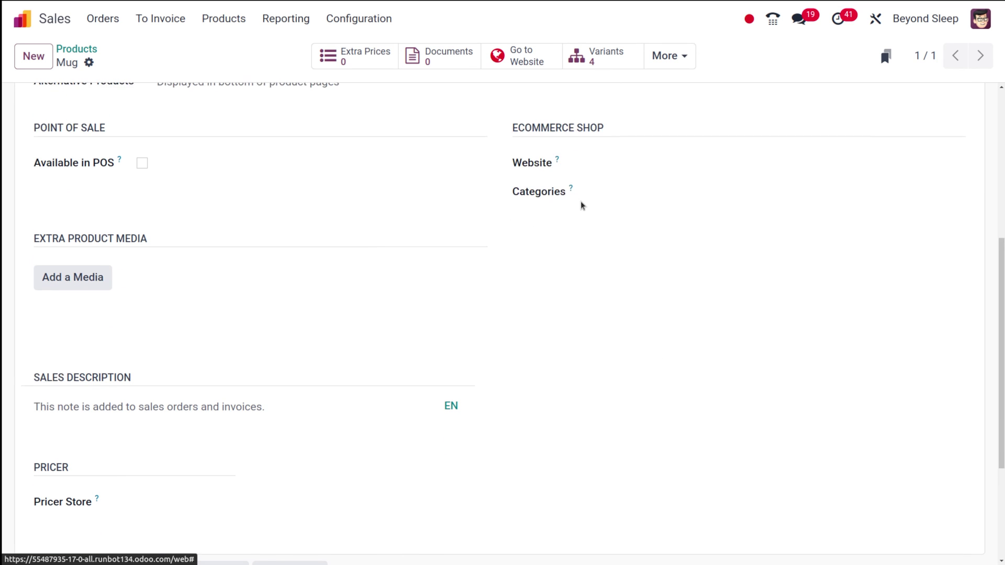
Step: Make the product available in POS under the Drinks category and in Self Order
left_click(139, 346)
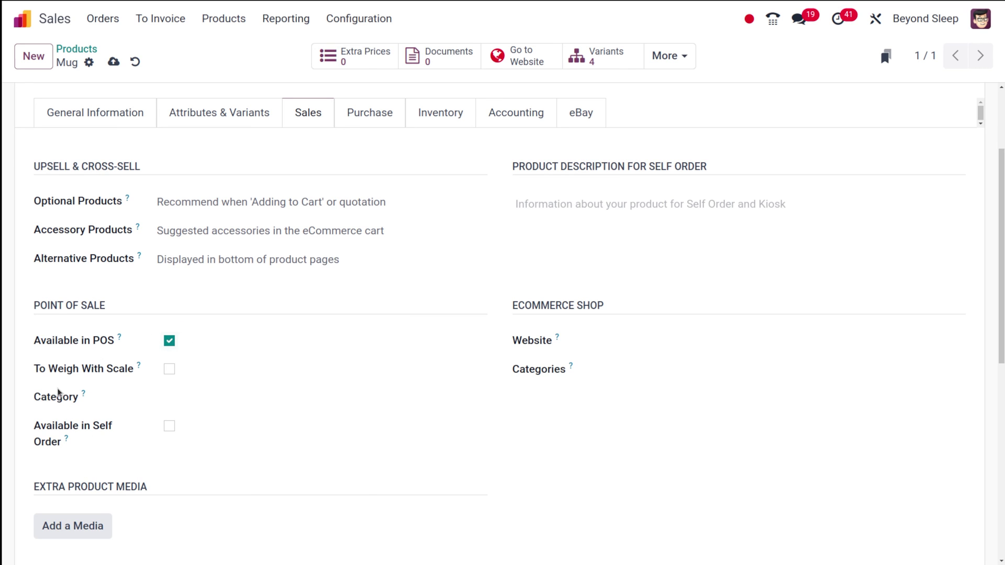
left_click(217, 399)
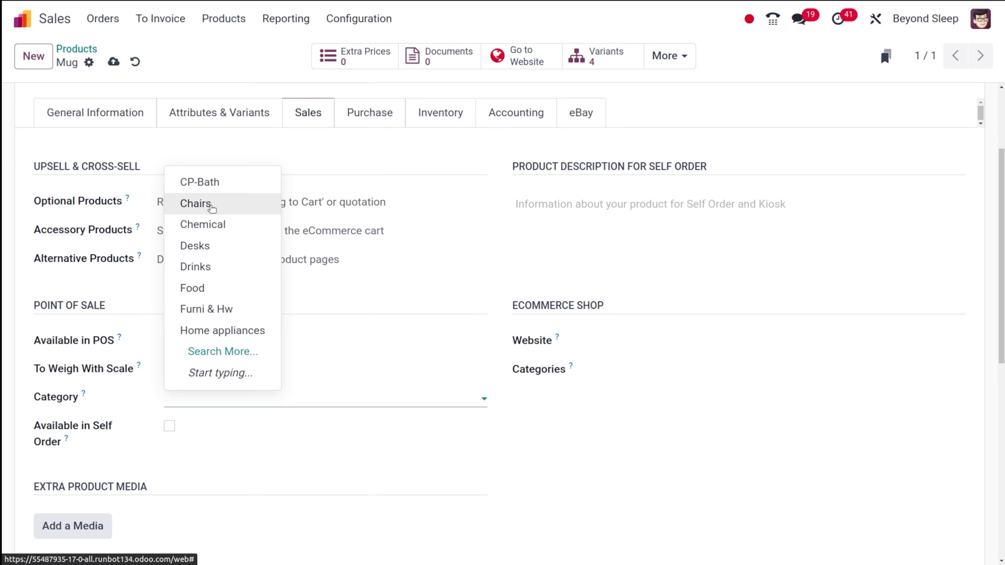
left_click(208, 269)
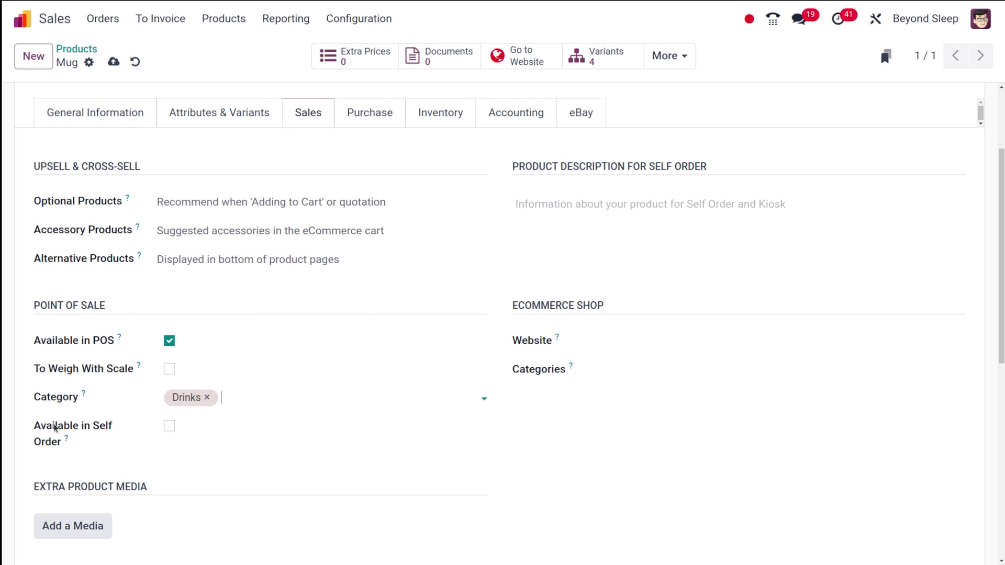
mouse_move(67, 440)
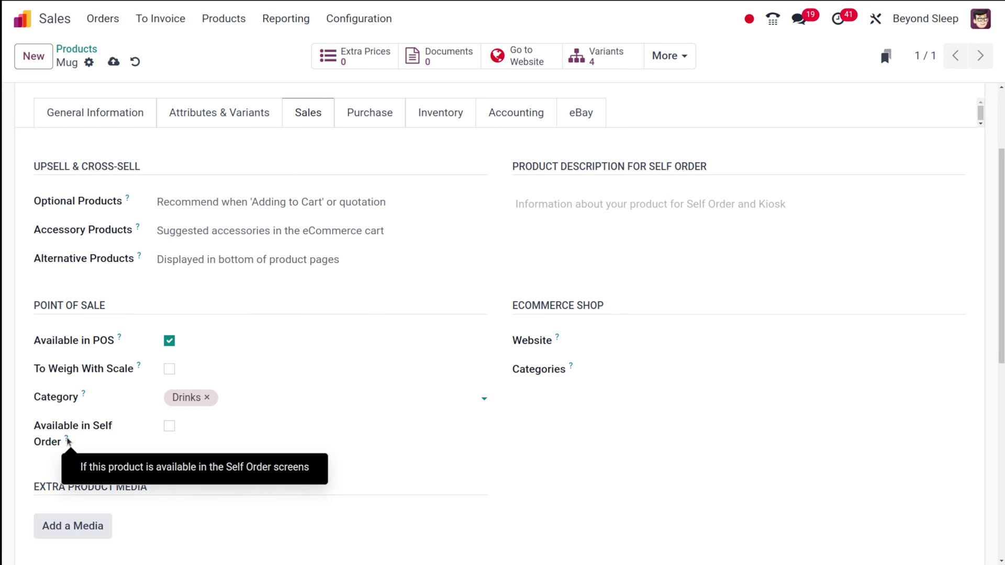
left_click(169, 427)
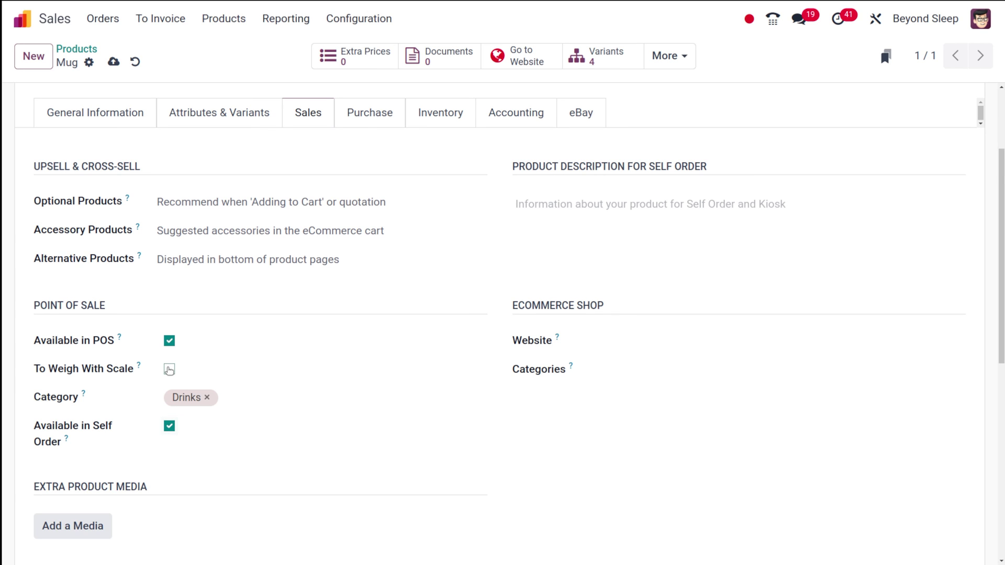
mouse_move(139, 366)
Step: Set the eCommerce website to My Website and the shop category to Furnitures
left_click(633, 338)
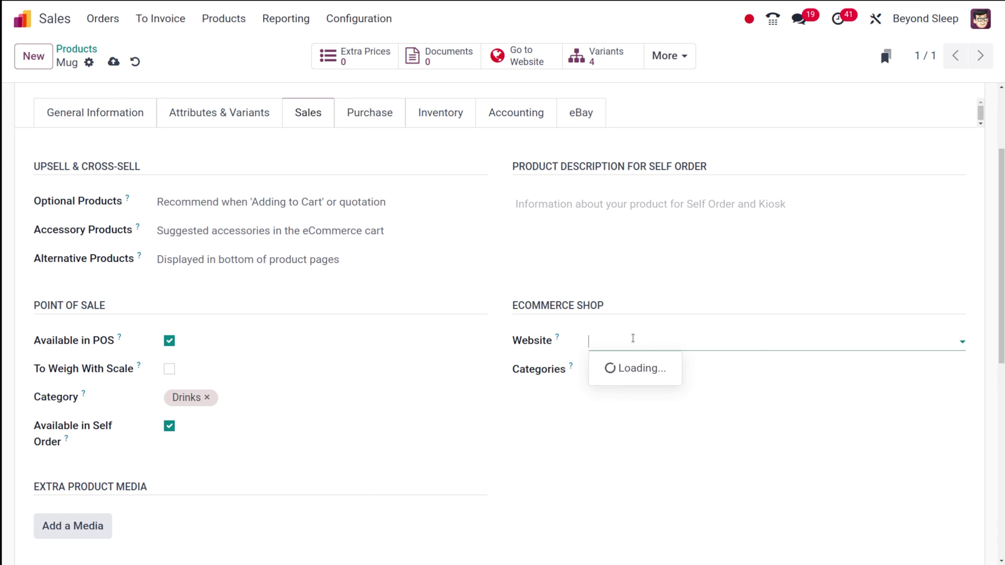
left_click(623, 370)
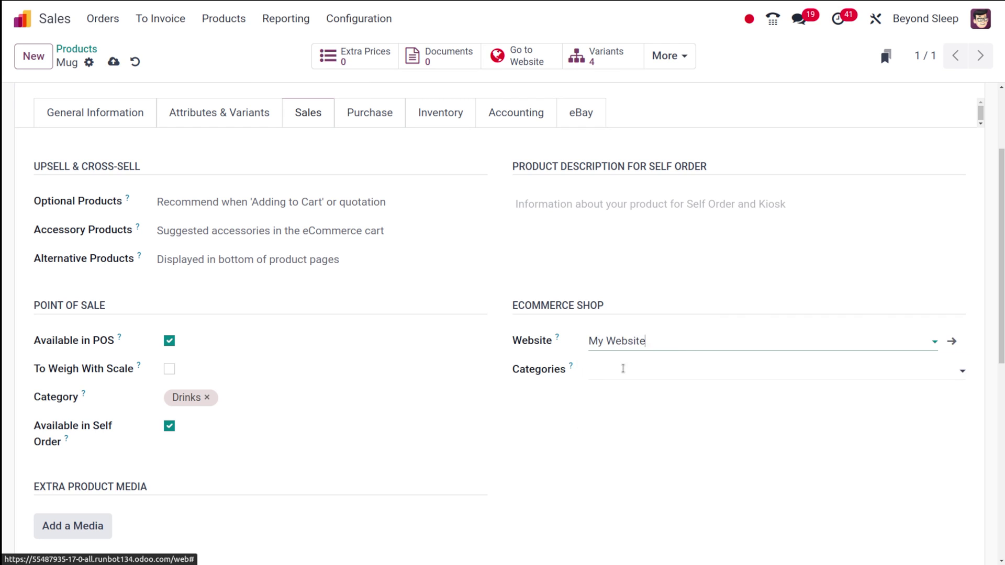
left_click(621, 372)
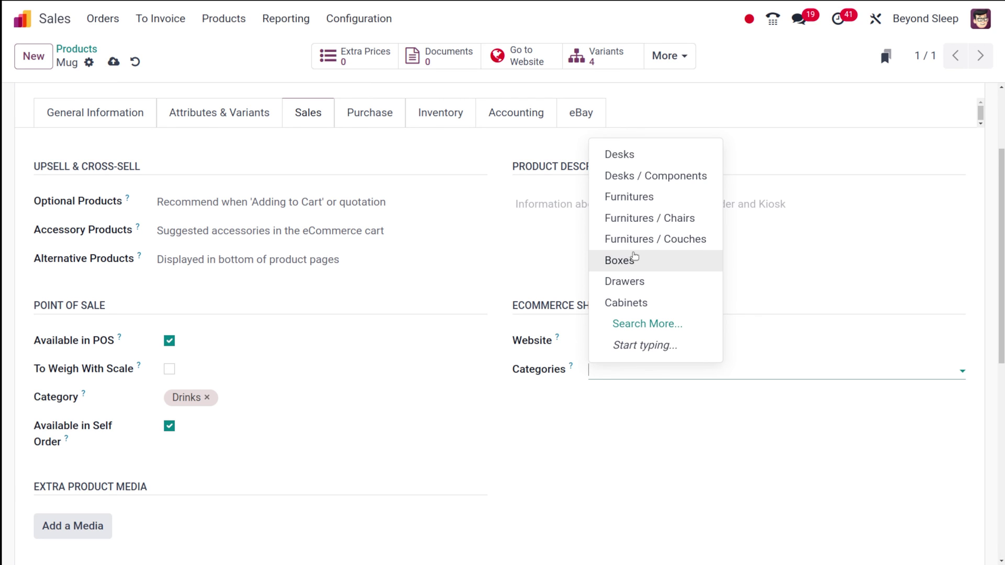
left_click(636, 195)
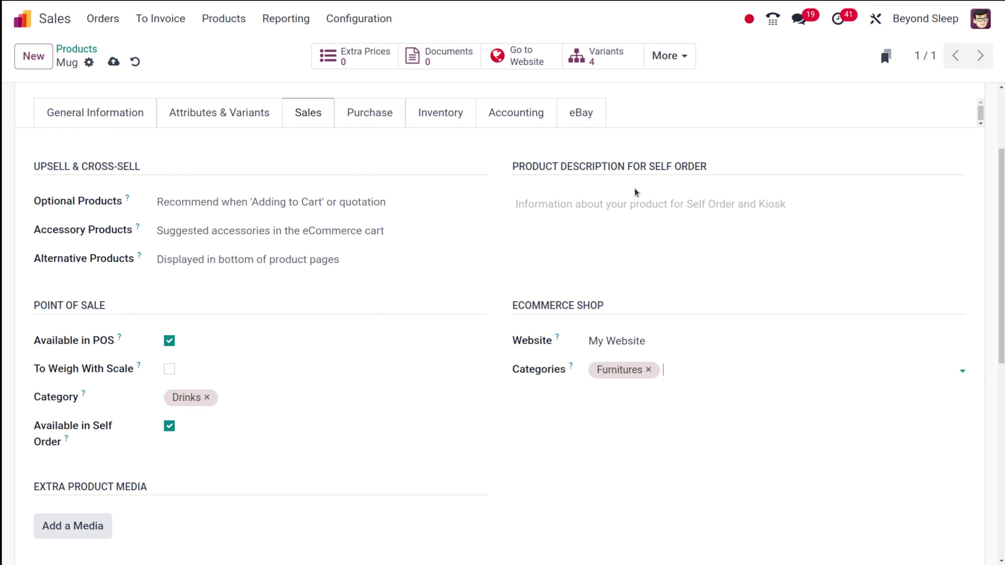
Step: Add a purchase vendor line with the first suggested vendor and a price of 5 USD
scroll(385, 324, "down", 3)
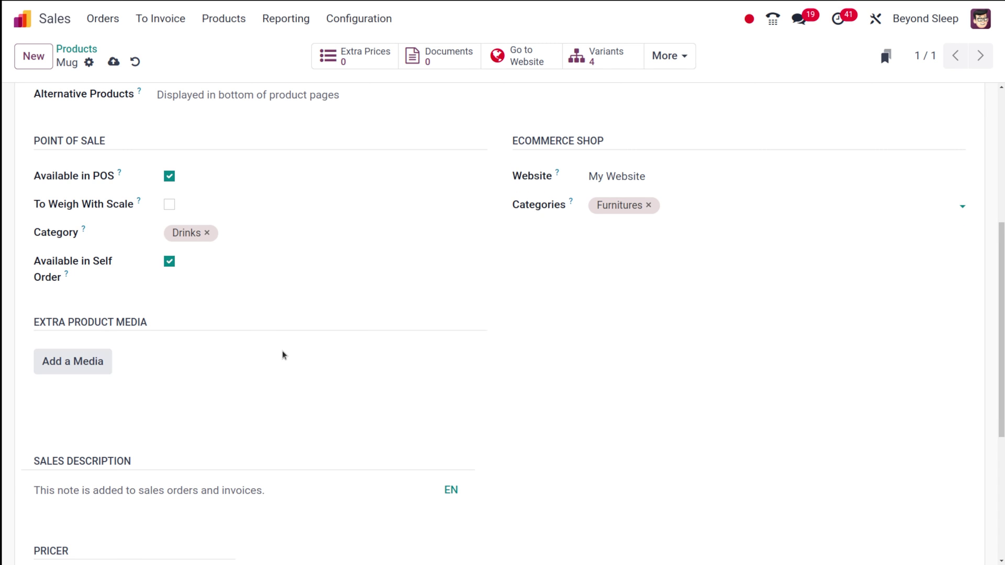
scroll(281, 351, "up", 5)
left_click(375, 245)
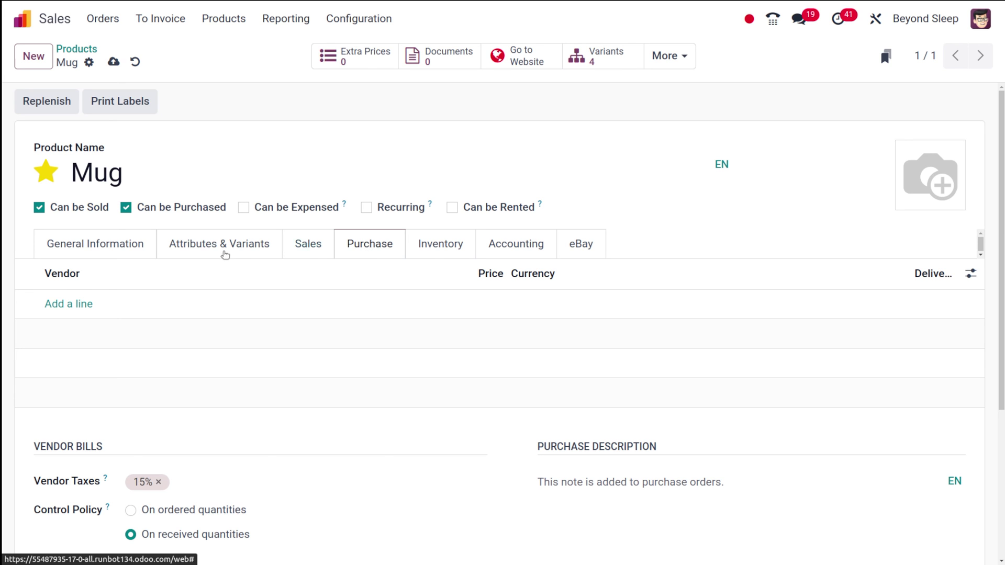
left_click(76, 305)
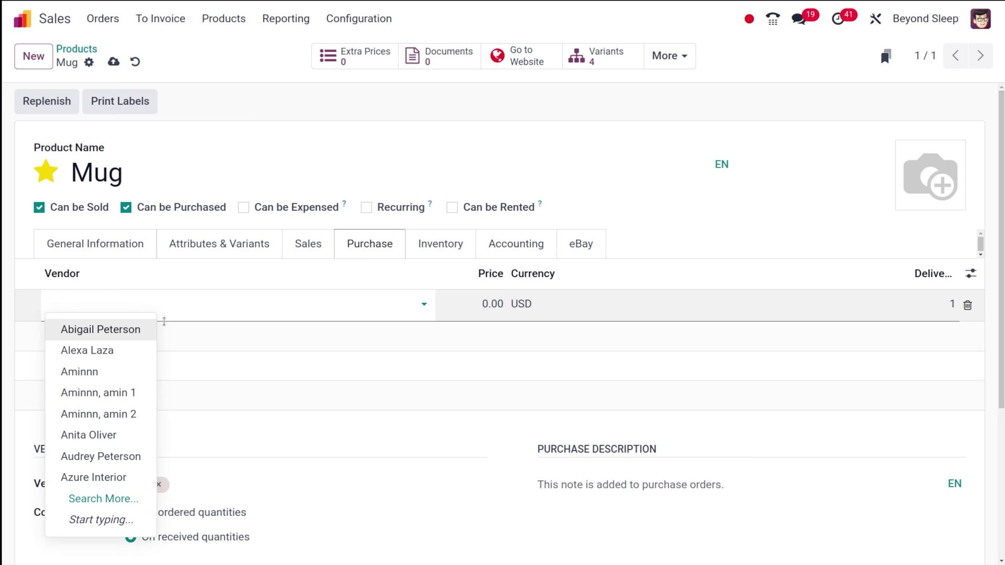
left_click(119, 333)
left_click(483, 304)
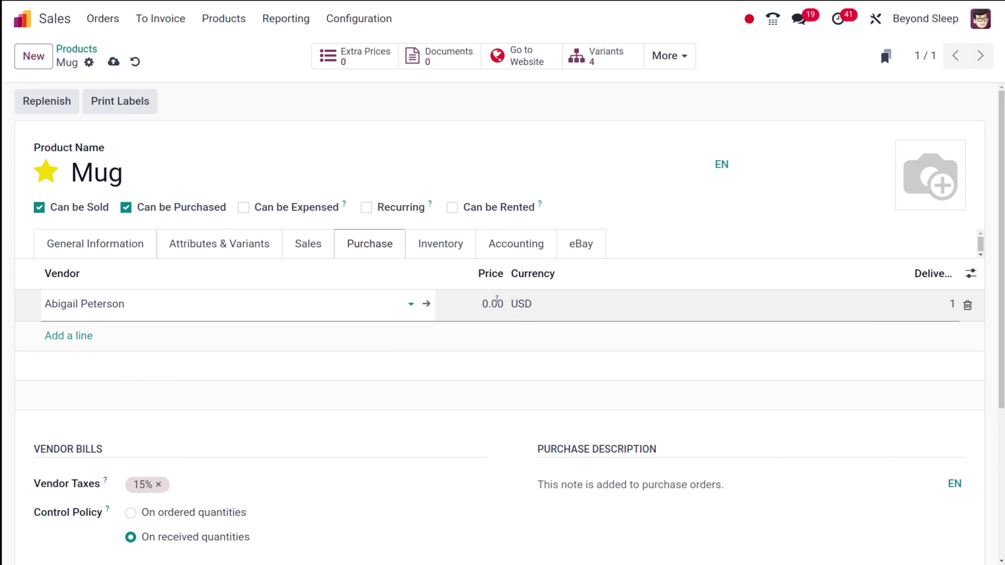
type("5")
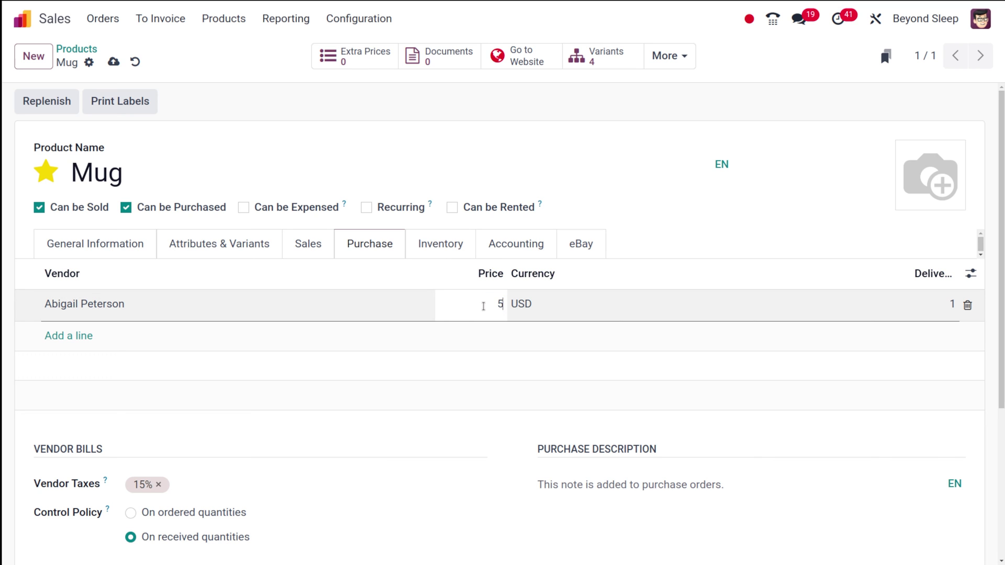
Step: Confirm the vendor line and review the vendor taxes and control policy for vendor bills
left_click(668, 261)
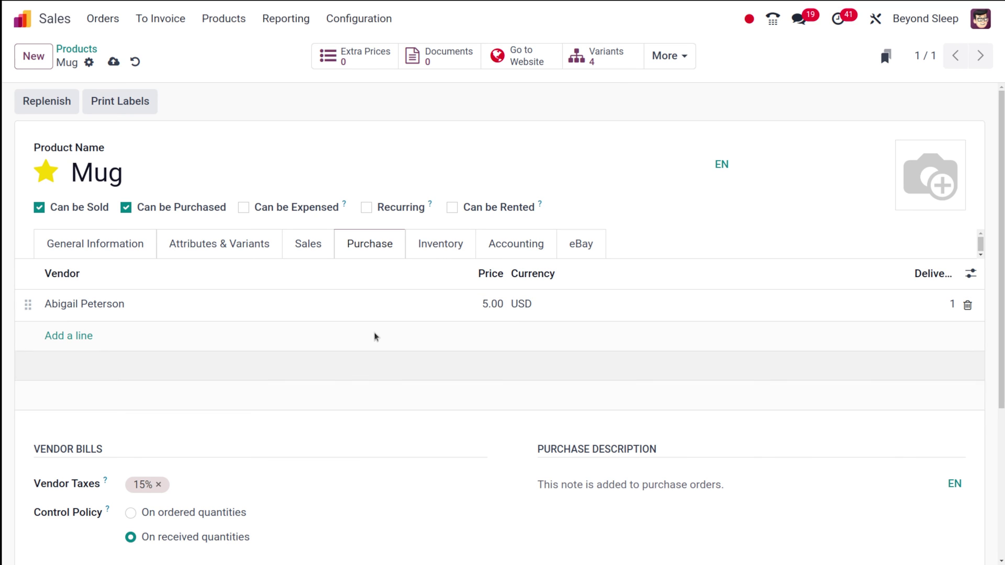
scroll(222, 318, "down", 4)
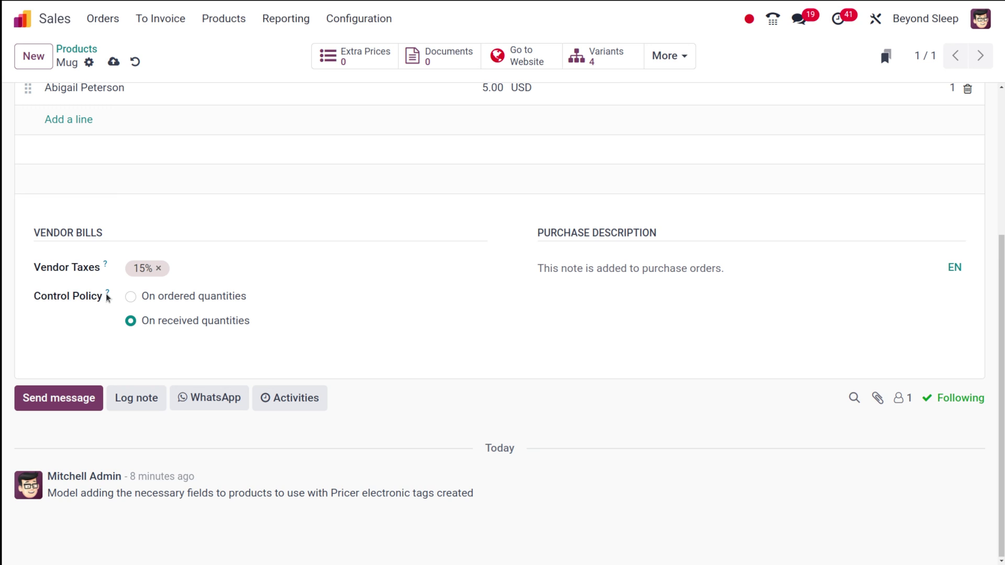
mouse_move(108, 297)
scroll(407, 313, "up", 4)
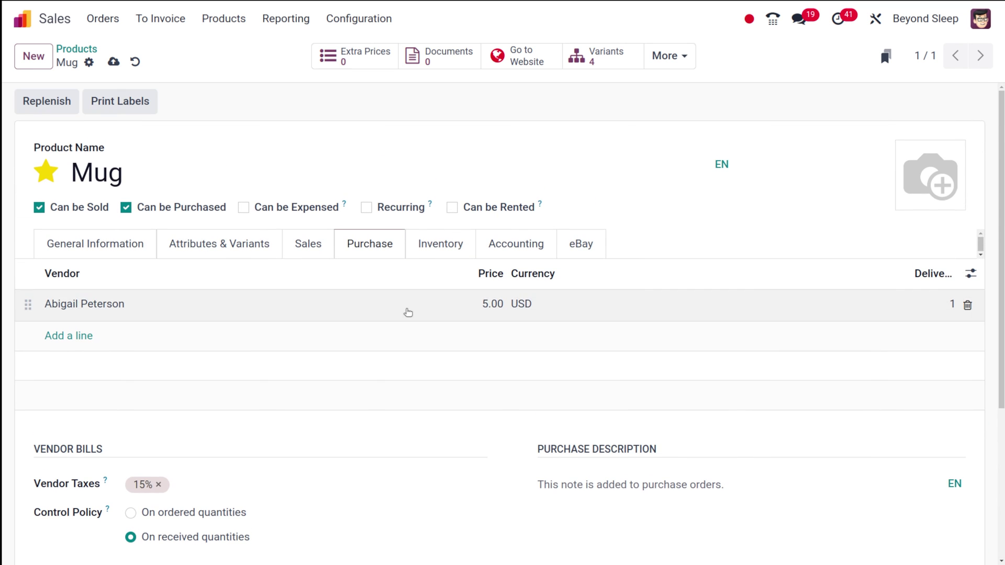
Step: Examine the product's inventory routes, logistics fields and description notes, reading the explanations of customer lead time, HS code and origin of goods
left_click(455, 245)
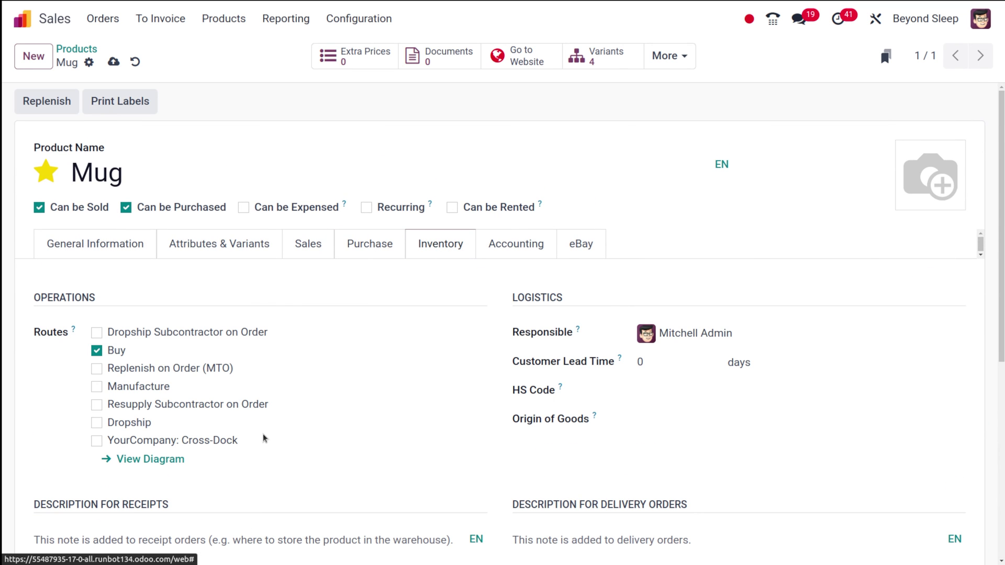
scroll(262, 433, "down", 1)
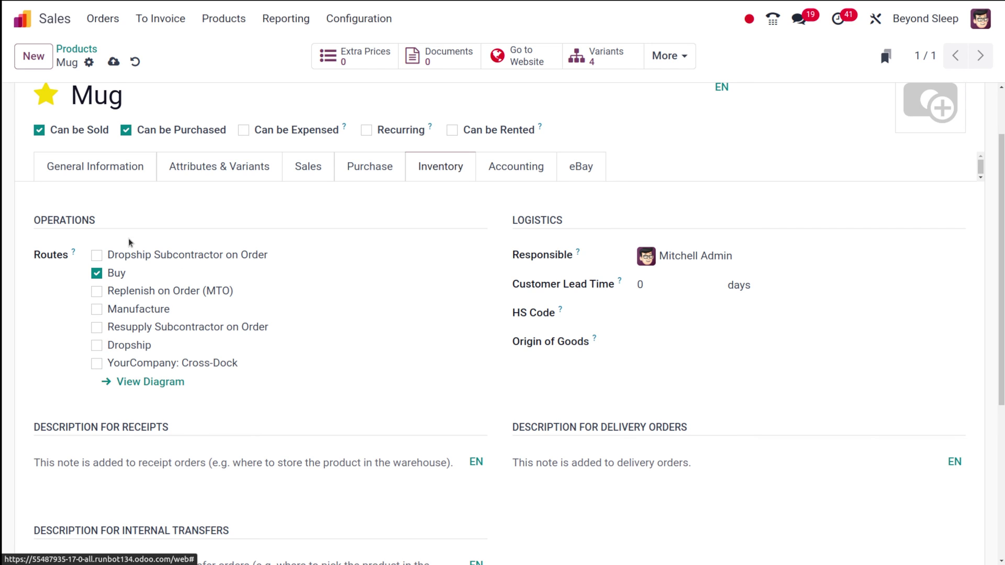
scroll(122, 212, "up", 1)
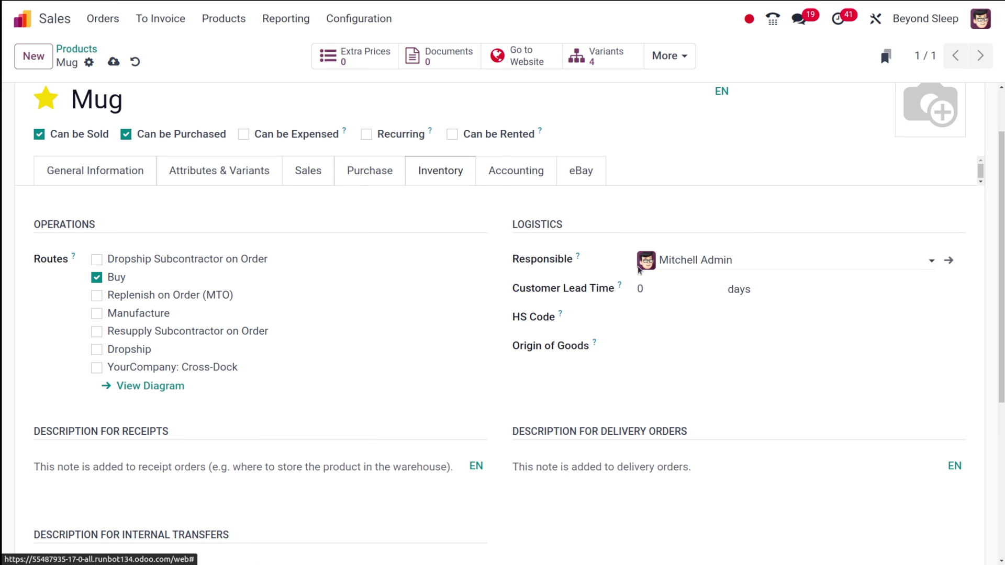
mouse_move(619, 282)
mouse_move(560, 315)
mouse_move(593, 345)
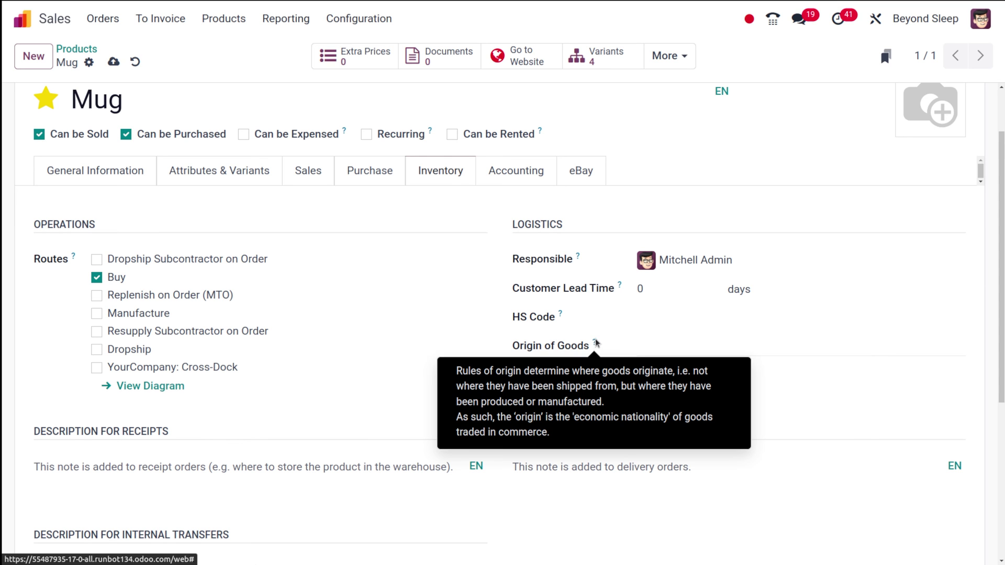
scroll(554, 429, "down", 1)
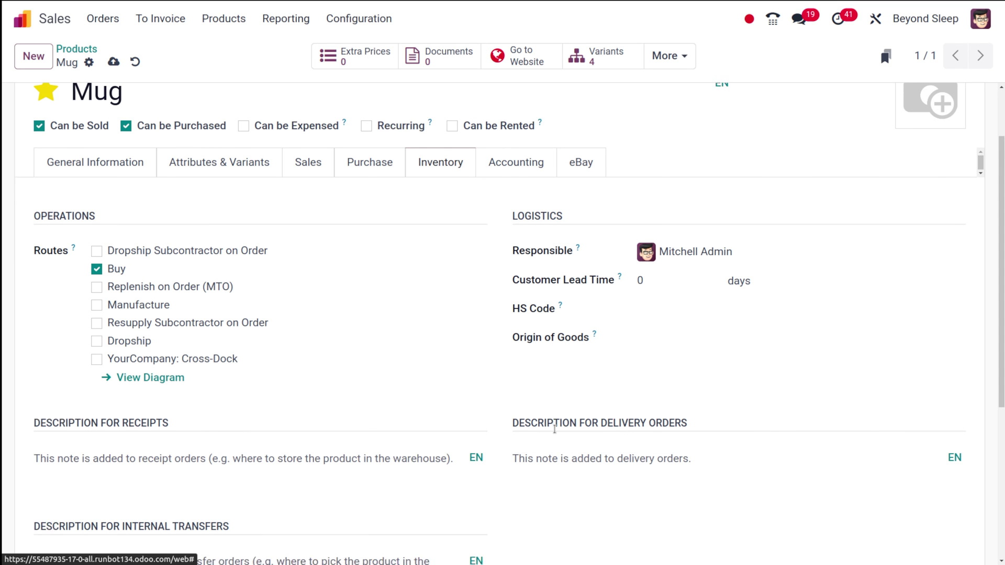
scroll(554, 429, "down", 2)
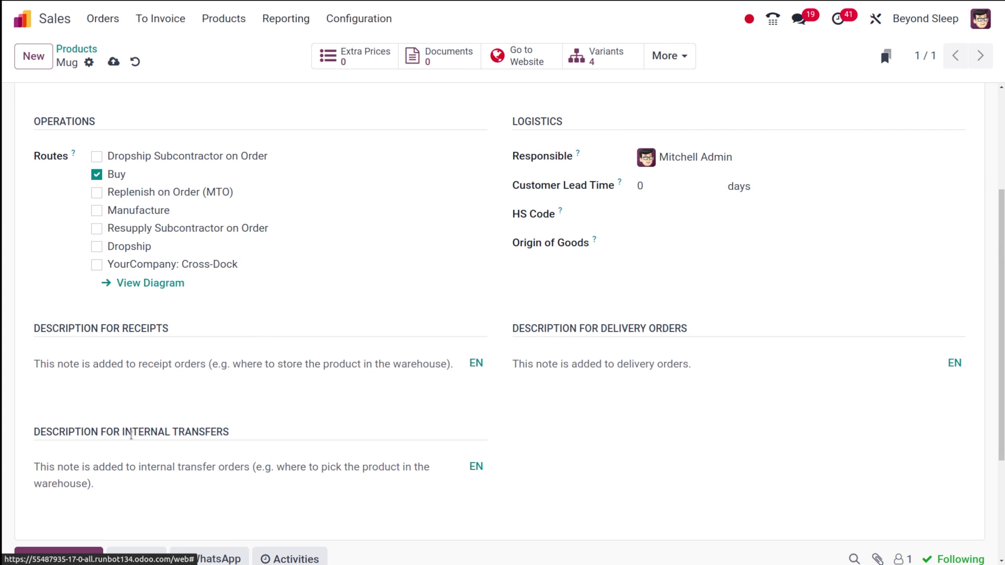
scroll(340, 309, "up", 3)
scroll(344, 312, "down", 5)
scroll(343, 308, "up", 5)
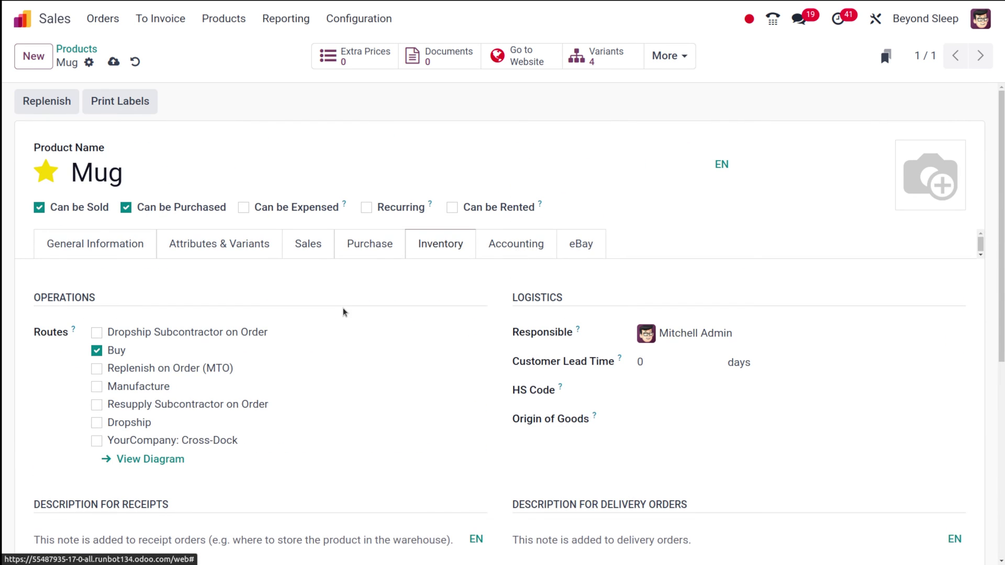
Step: Examine the product's accounting fields, including the UNSPSC category explanation and available invoice email templates, and view the eBay setting
left_click(518, 243)
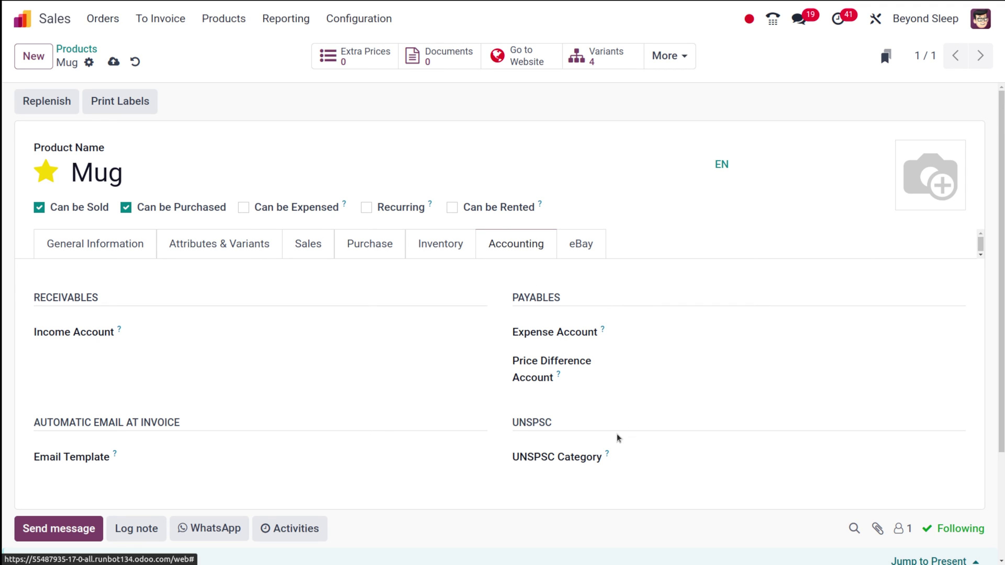
scroll(615, 431, "down", 3)
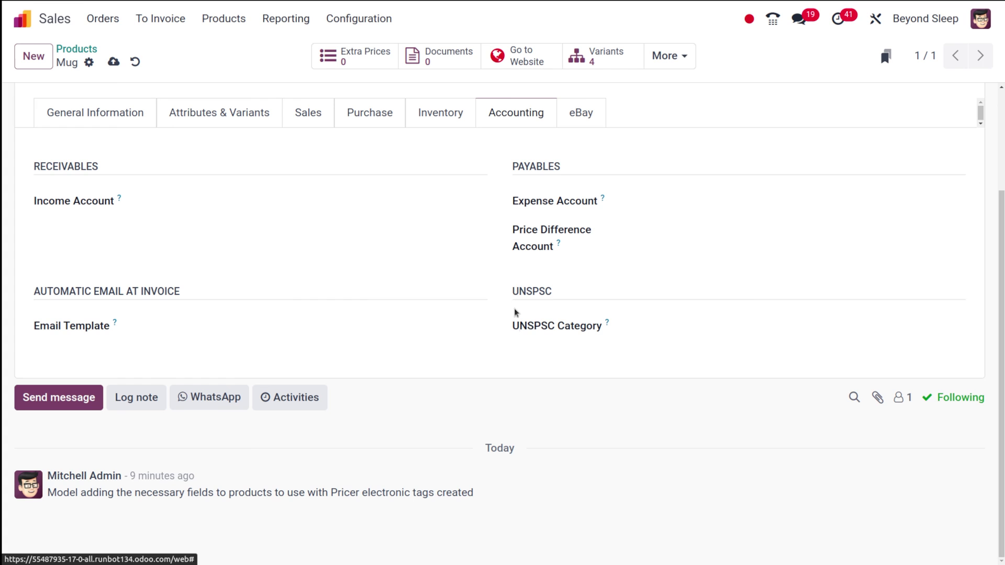
mouse_move(606, 323)
left_click(157, 328)
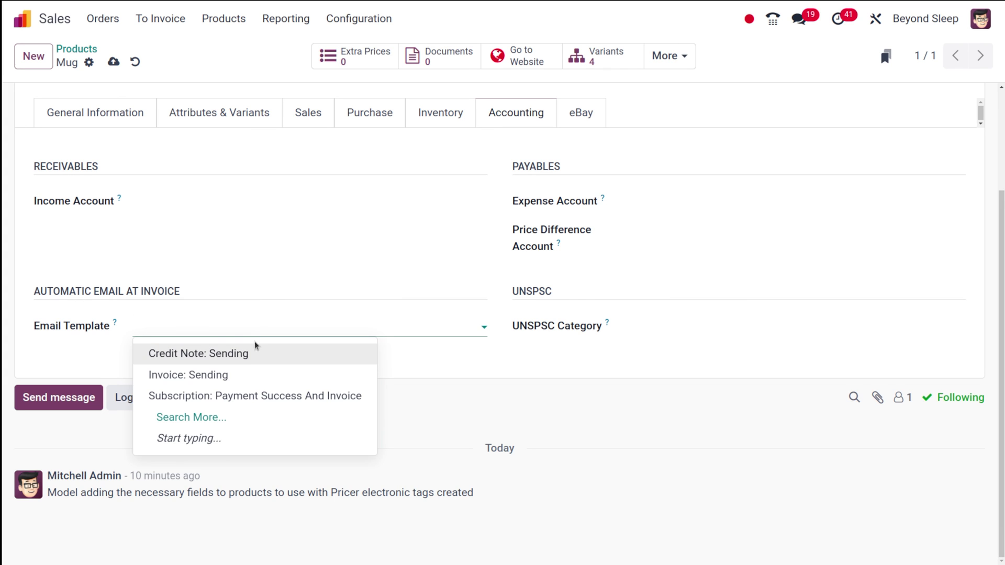
left_click(433, 382)
scroll(432, 383, "up", 3)
left_click(583, 245)
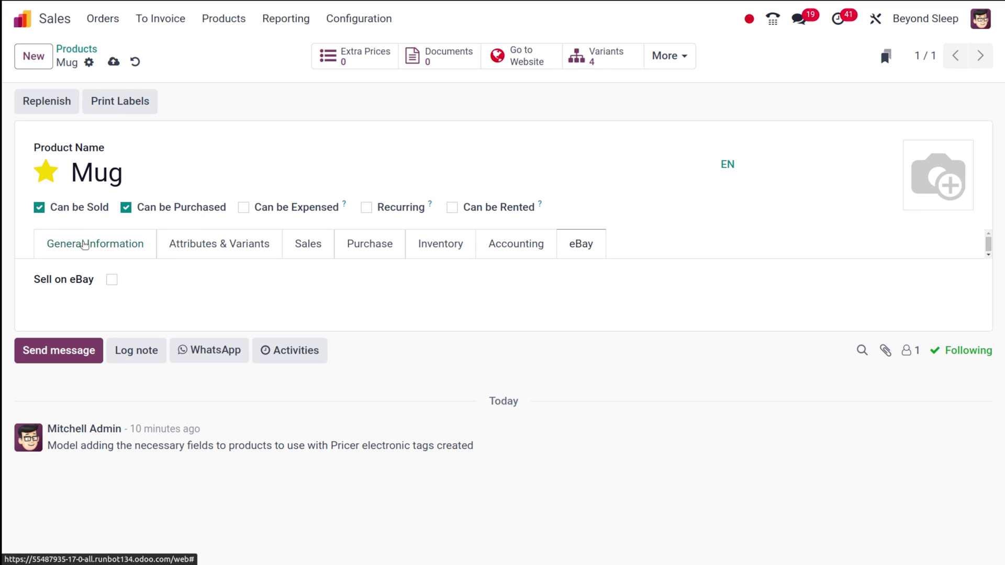
Step: Save the Mug product, return to its general information and review the additional linked record shortcuts
left_click(109, 63)
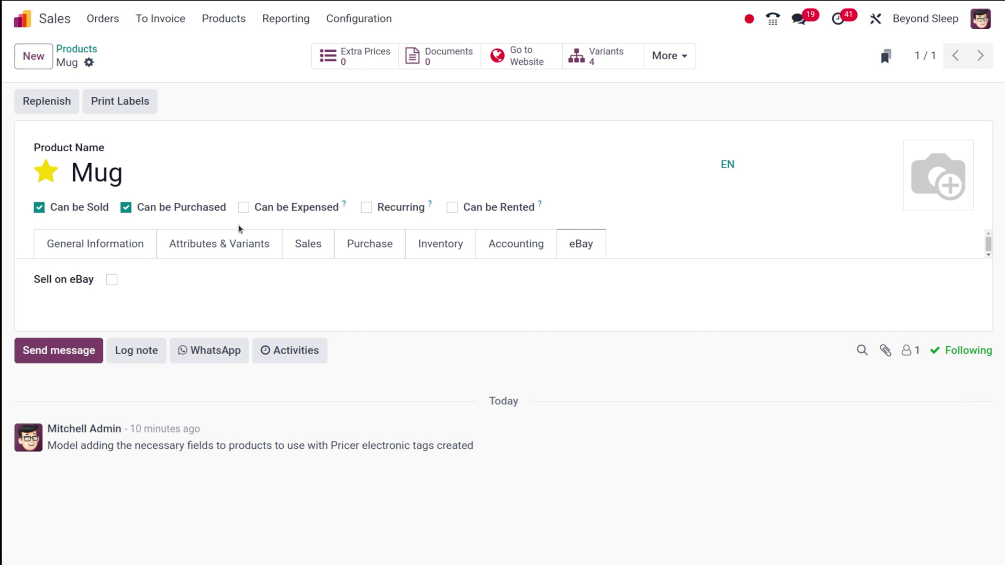
left_click(97, 245)
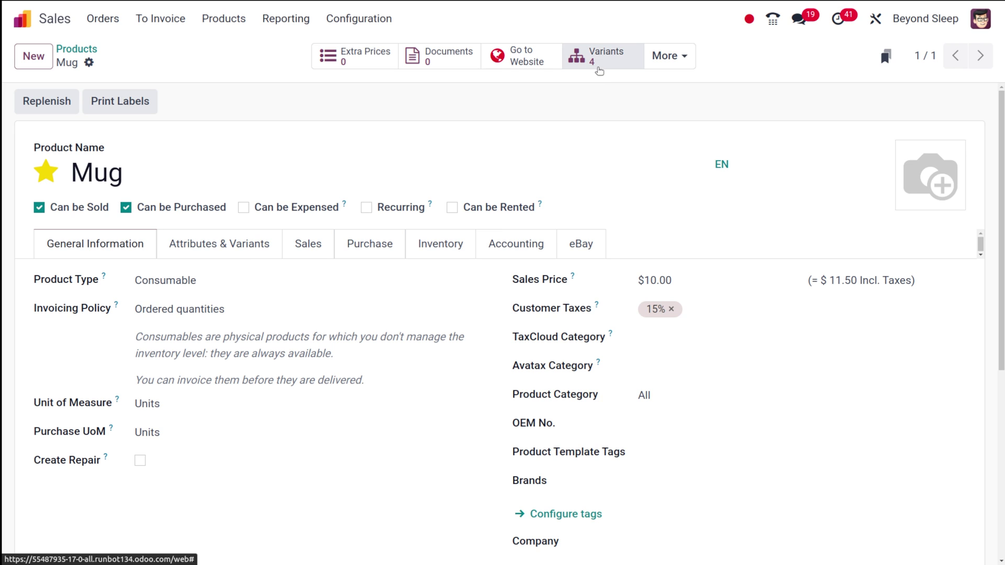
left_click(663, 57)
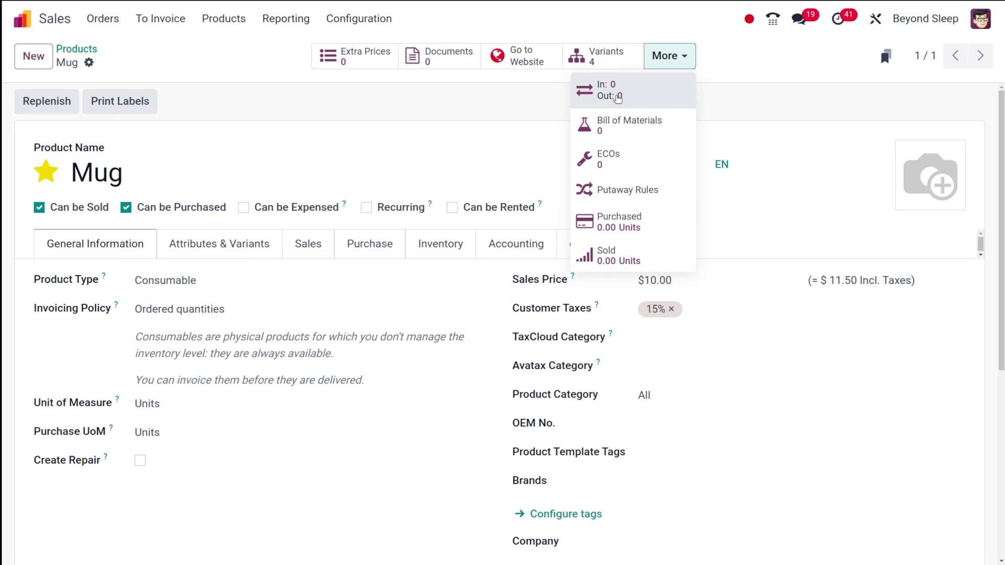
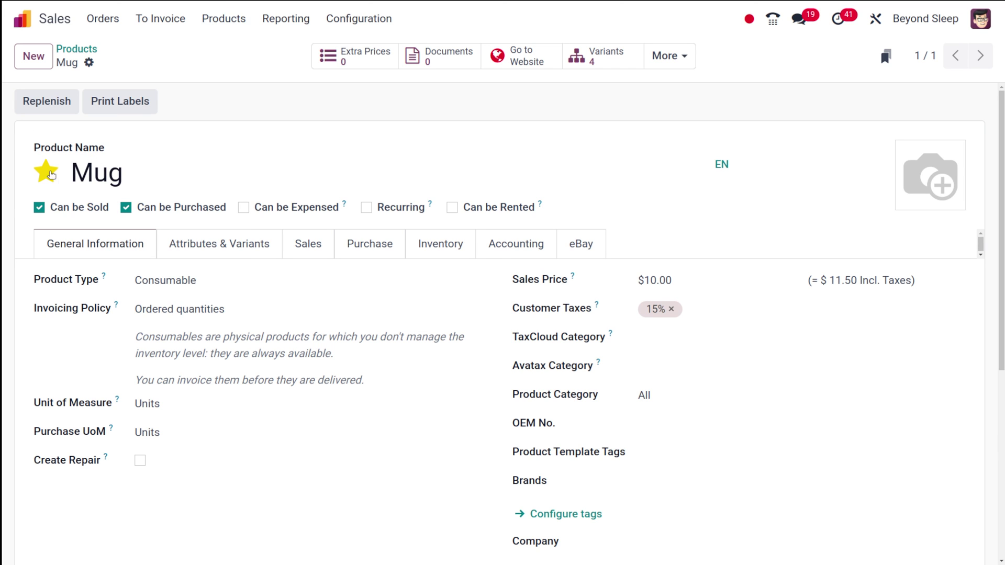
Step: Reopen Mug from the product list, change its product type to Storable Product and save it
left_click(222, 17)
left_click(237, 51)
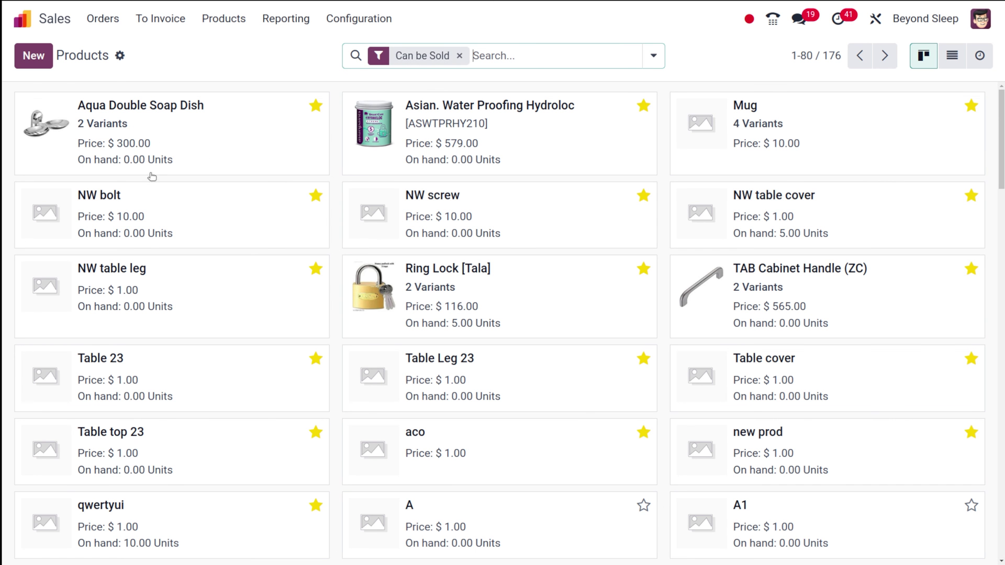
left_click(750, 132)
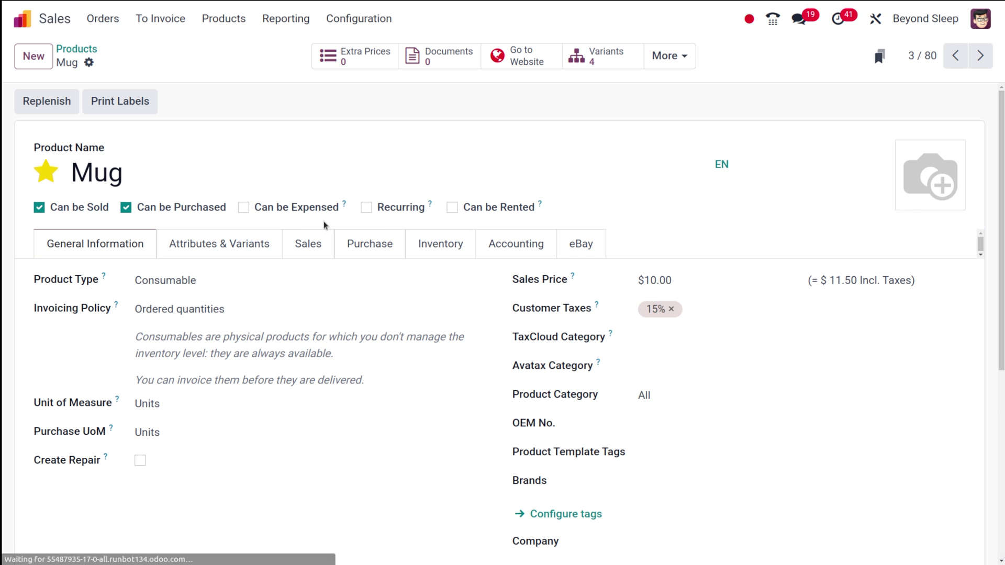
left_click(158, 283)
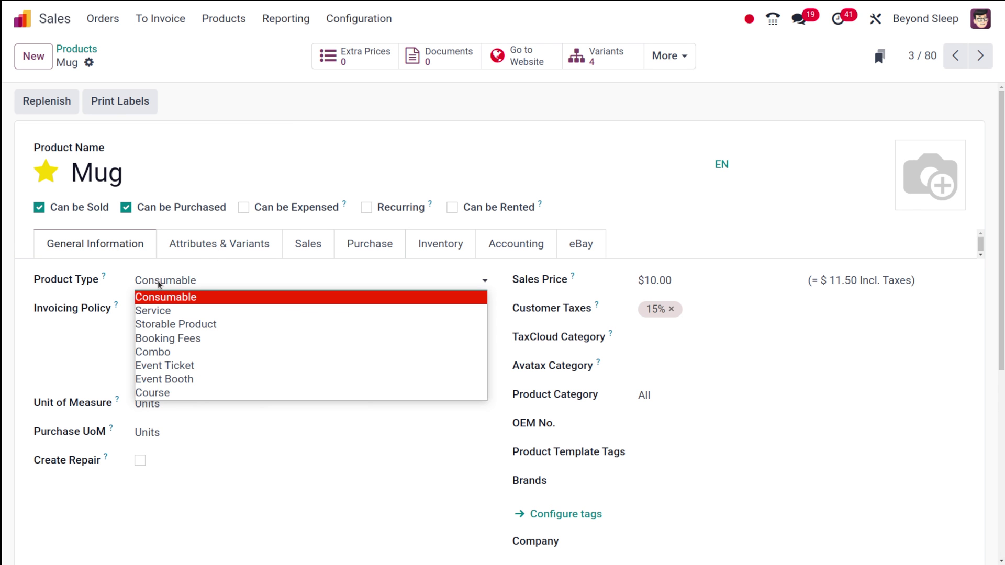
left_click(218, 324)
left_click(112, 63)
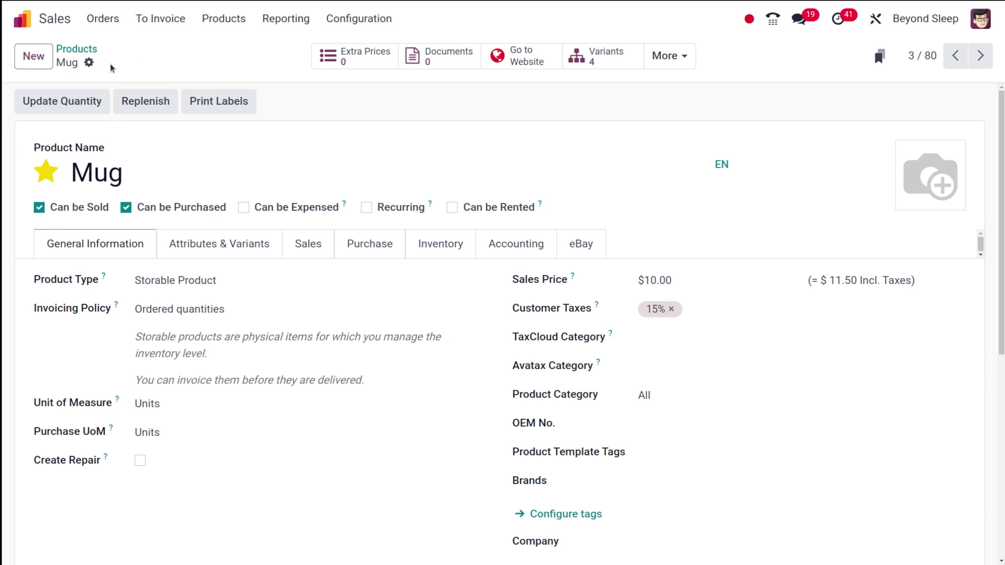
Step: Check the Mug's on-hand stock records and return to the product form
left_click(663, 63)
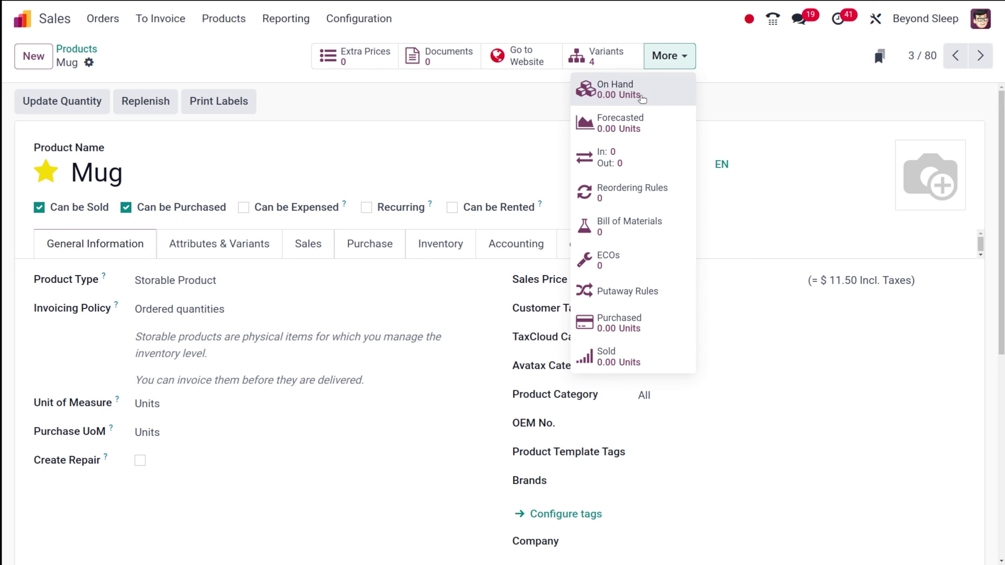
left_click(641, 95)
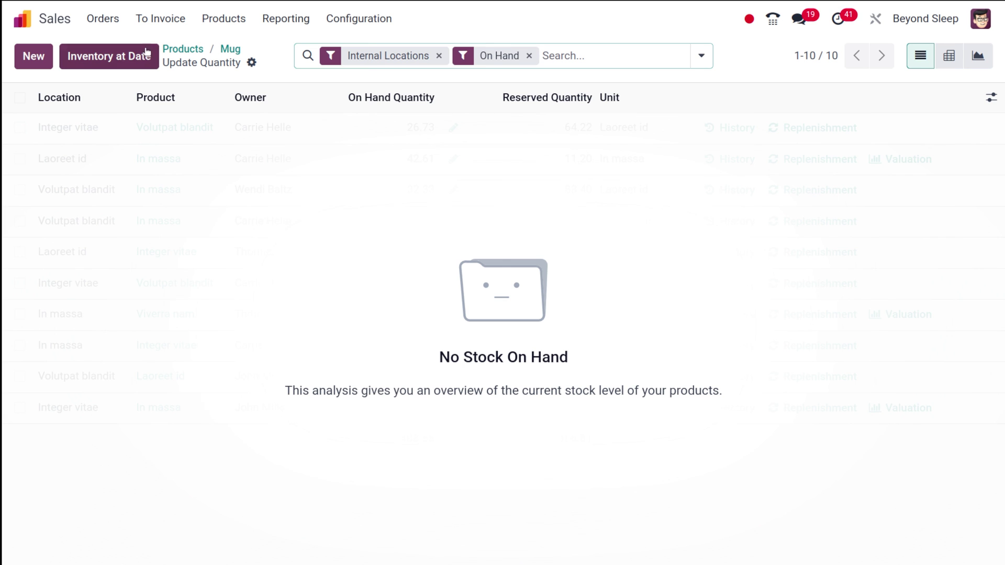
left_click(230, 51)
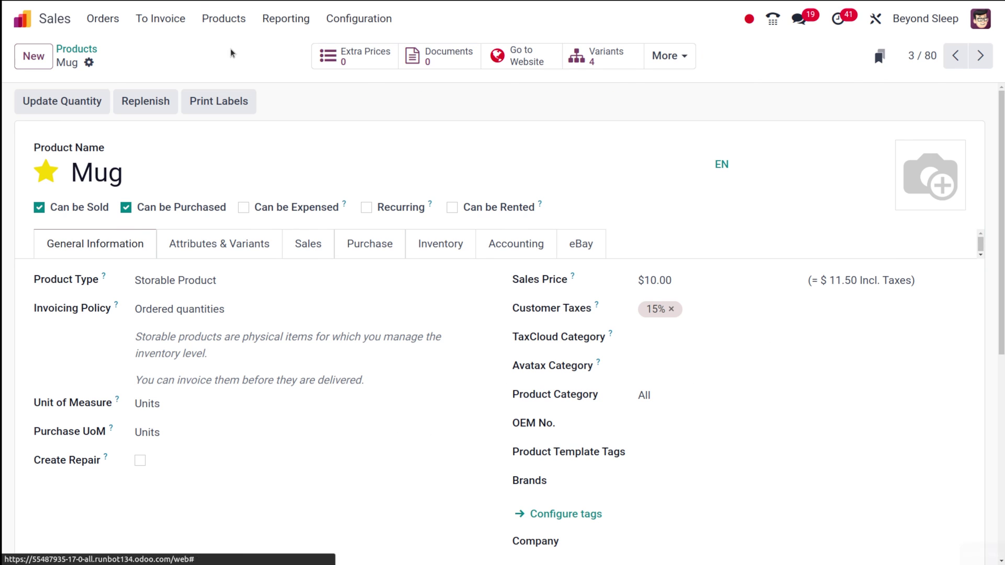
Step: Create a stock line in the Mug's quantity update for the Mug (White) variant at WH/Stock
left_click(77, 104)
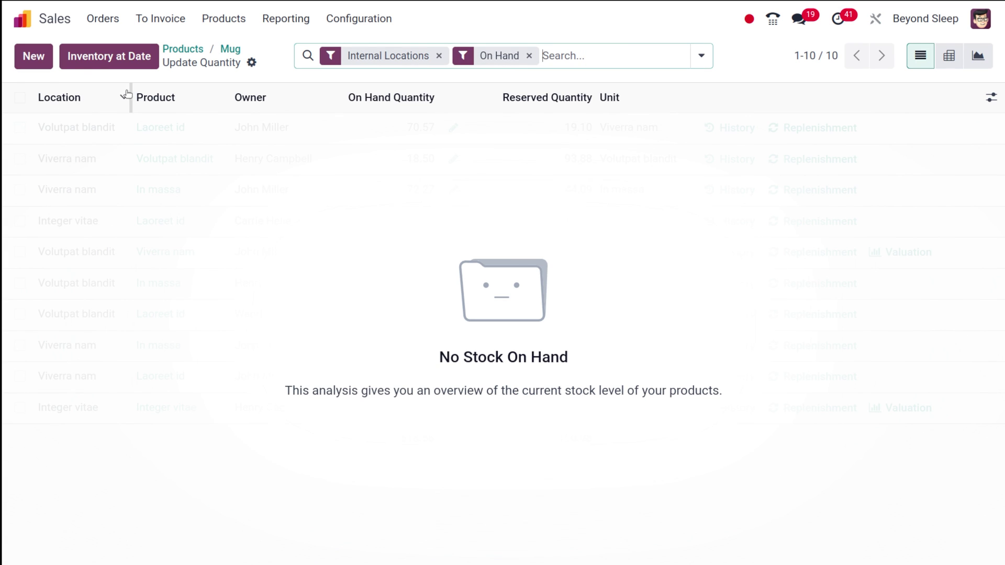
left_click(42, 59)
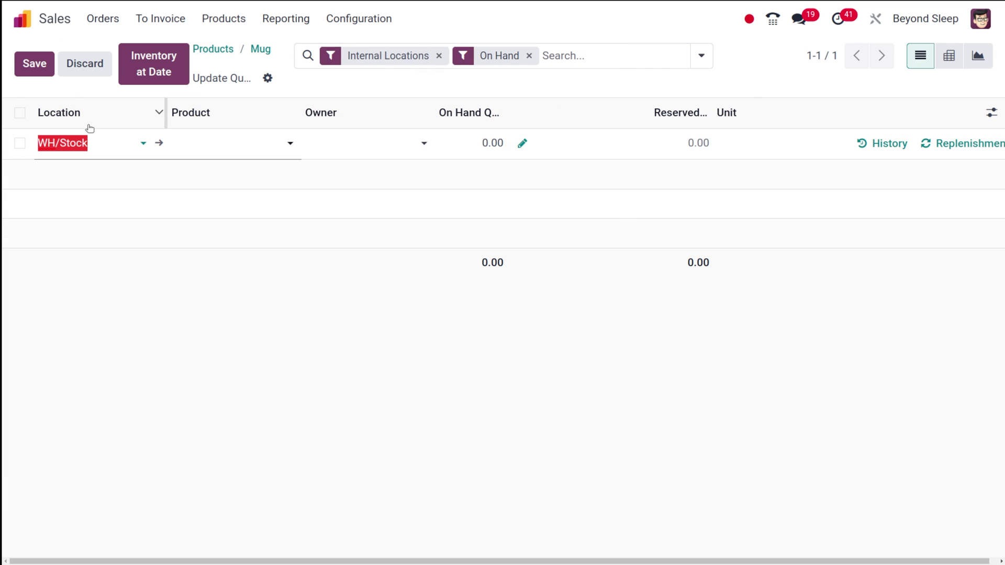
left_click(222, 141)
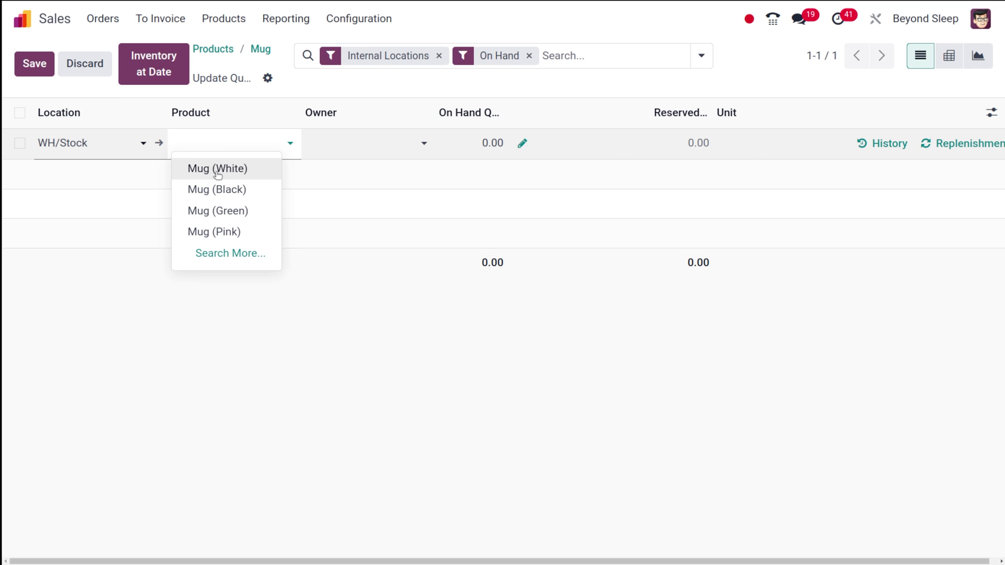
left_click(223, 171)
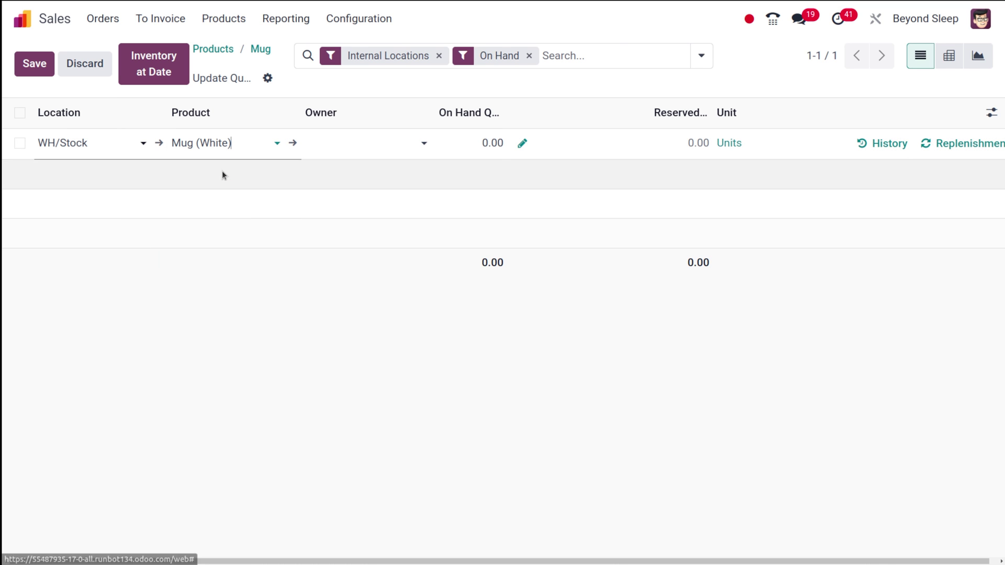
left_click(252, 144)
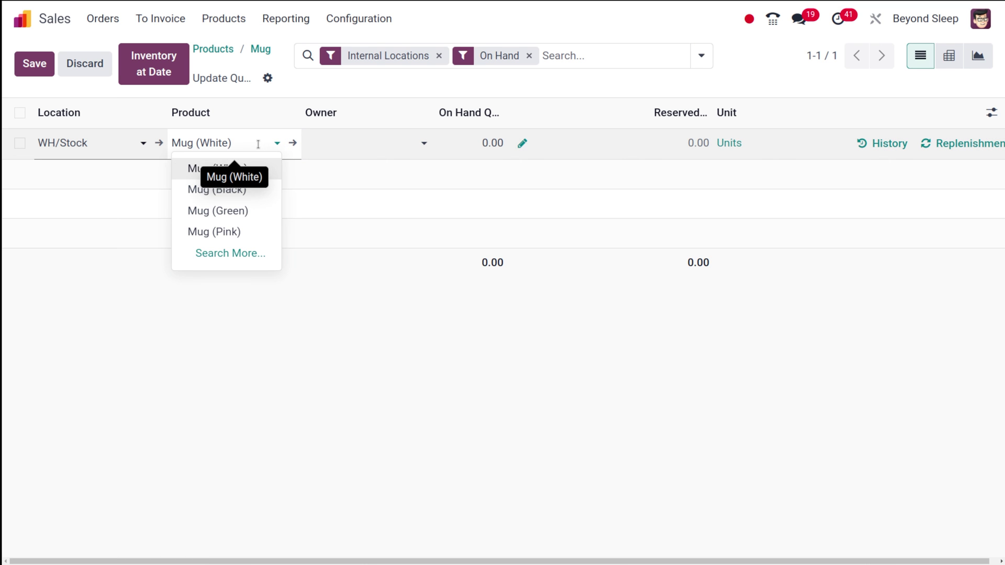
Step: Assign the first suggested owner to the Mug (White) stock line, set its on-hand quantity to 10 and save it
left_click(349, 144)
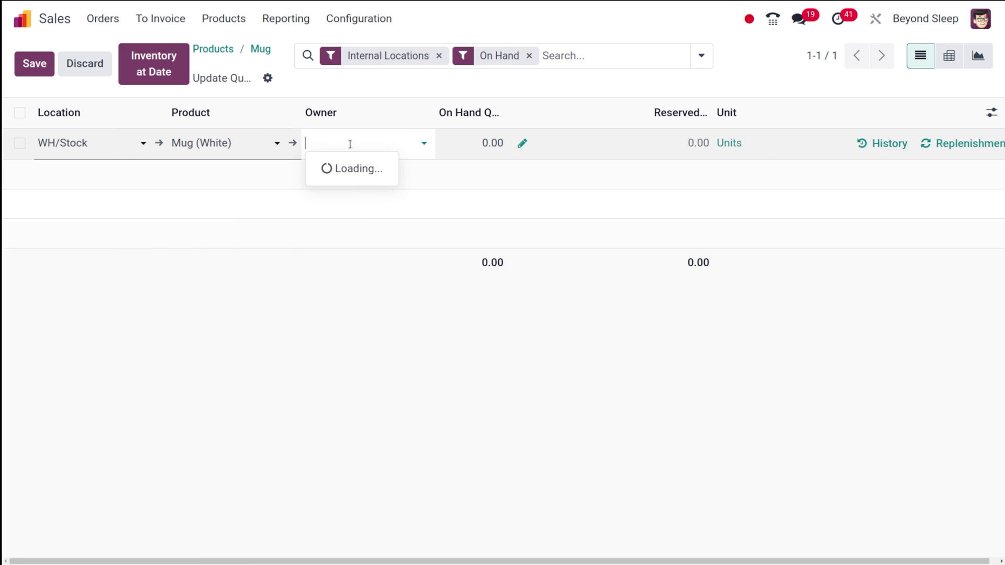
left_click(355, 169)
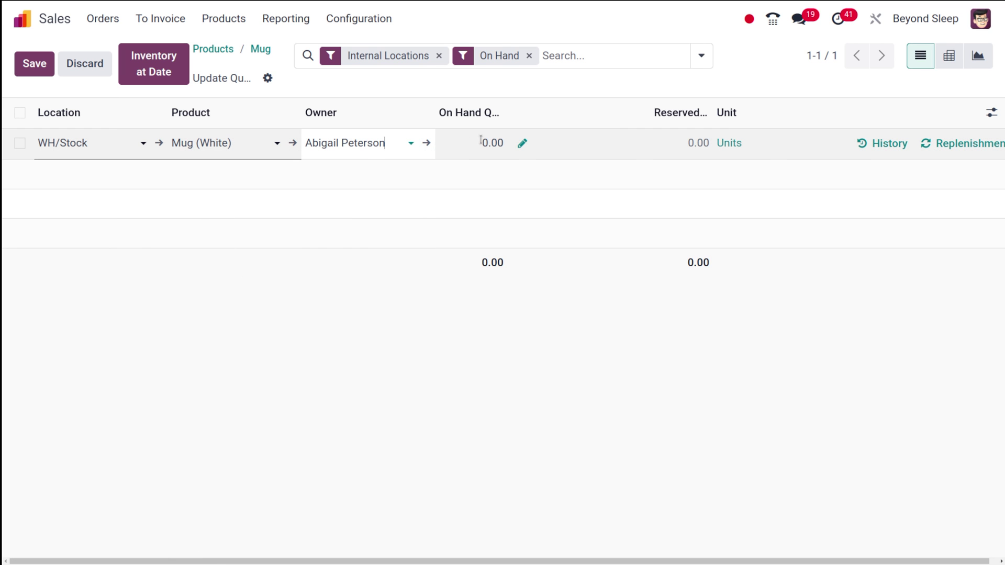
left_click(491, 139)
type("10")
left_click(400, 195)
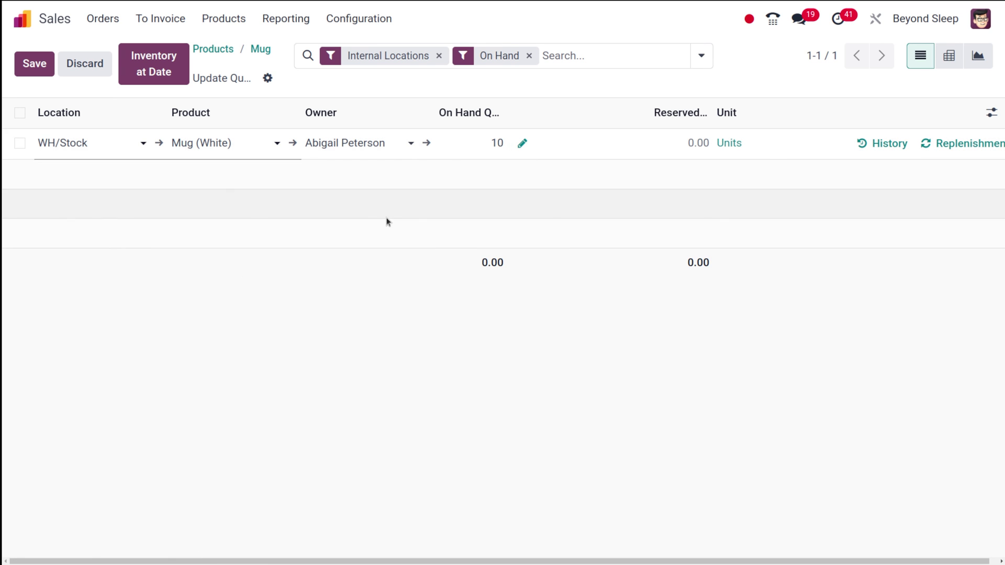
left_click(690, 148)
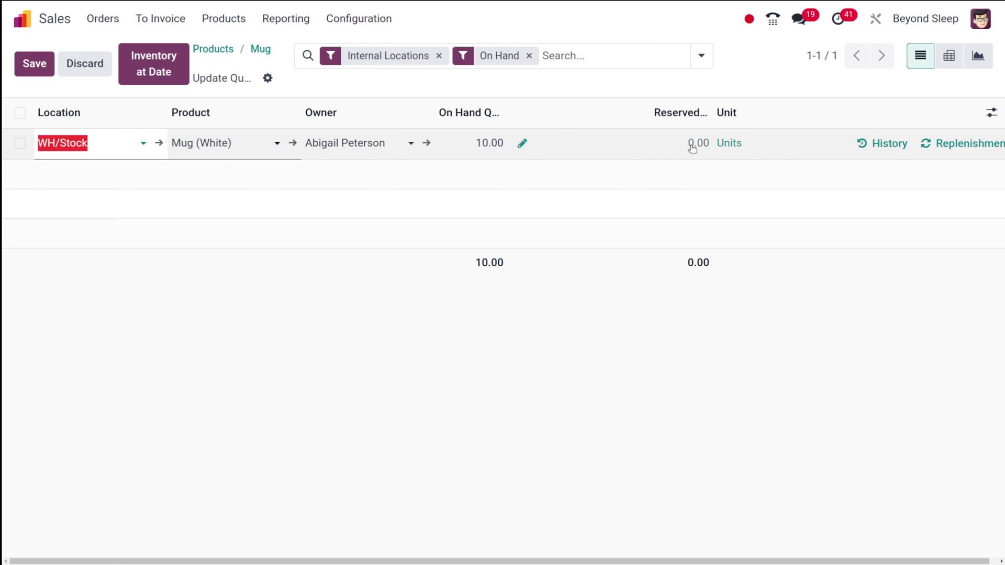
left_click(374, 339)
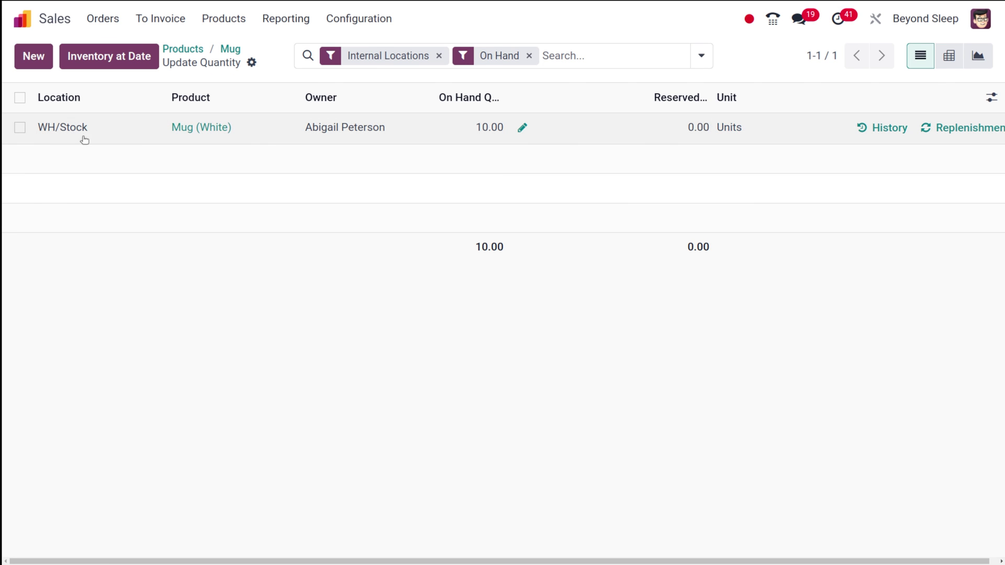
Step: Try to add a Mug (Black) stock line at WH/Stock and open its inventory adjustments
left_click(36, 58)
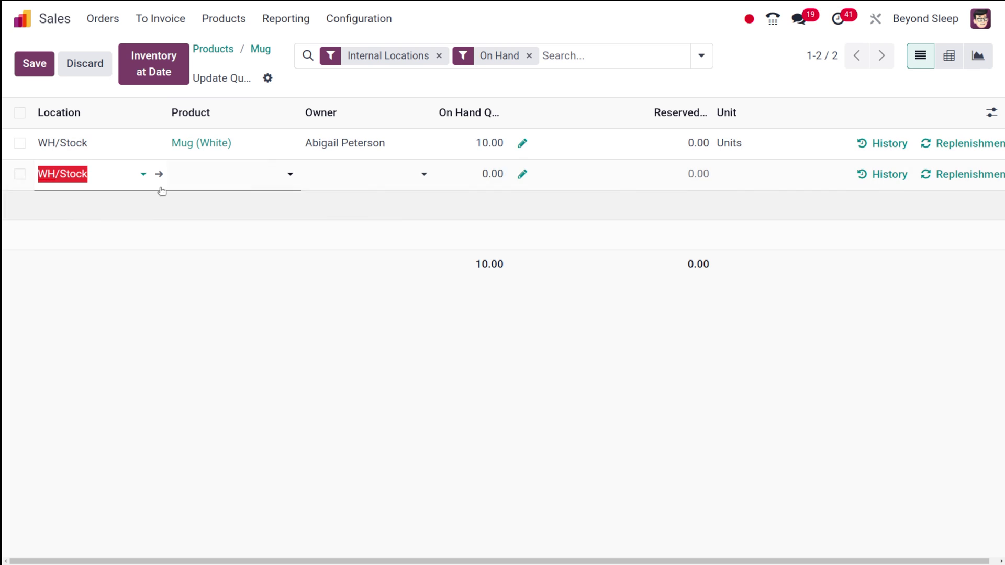
left_click(196, 173)
left_click(220, 218)
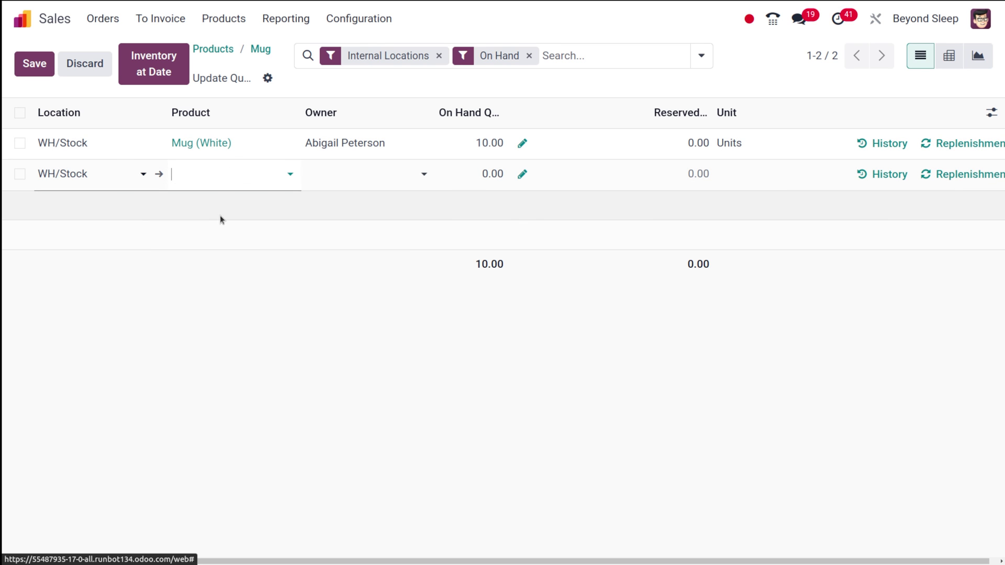
left_click(67, 195)
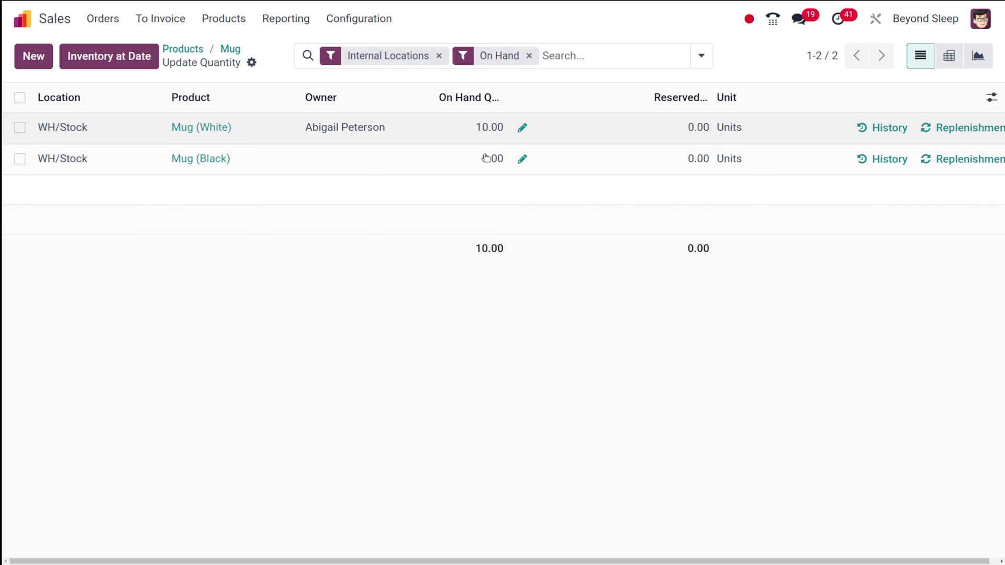
left_click(522, 159)
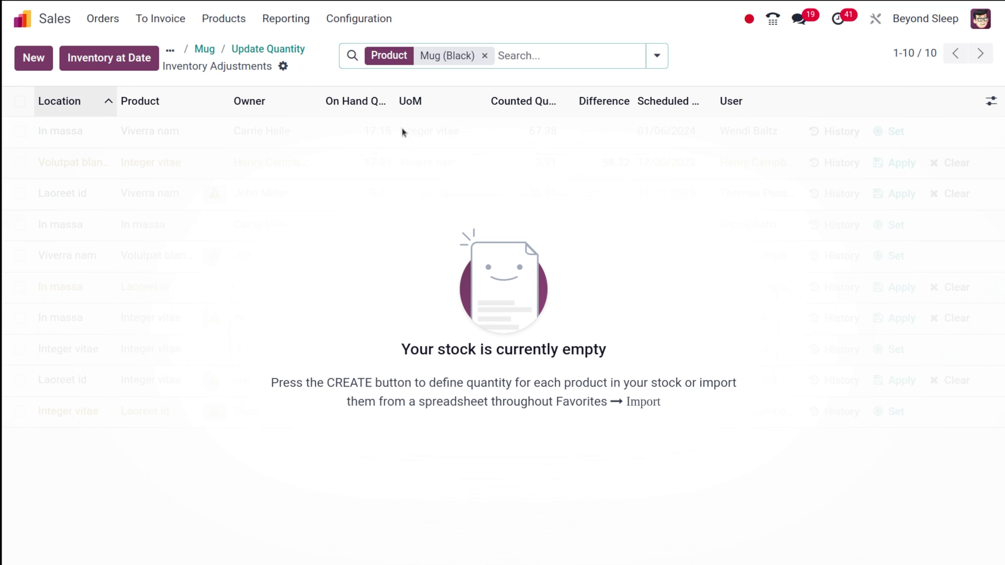
left_click(288, 51)
Step: Create a stock line for Mug (Black) at WH/Stock with an on-hand quantity of 10 and save it
left_click(34, 59)
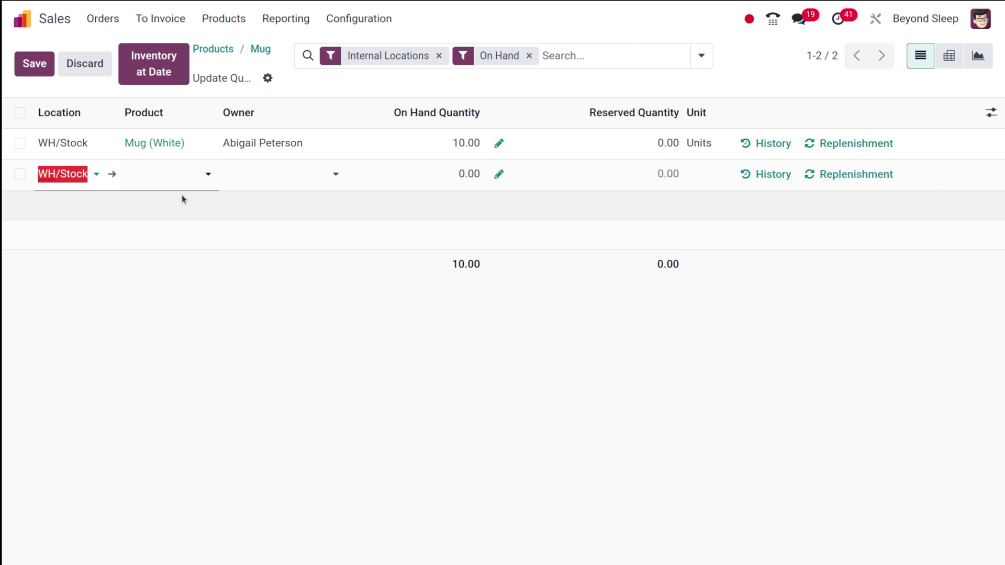
left_click(156, 167)
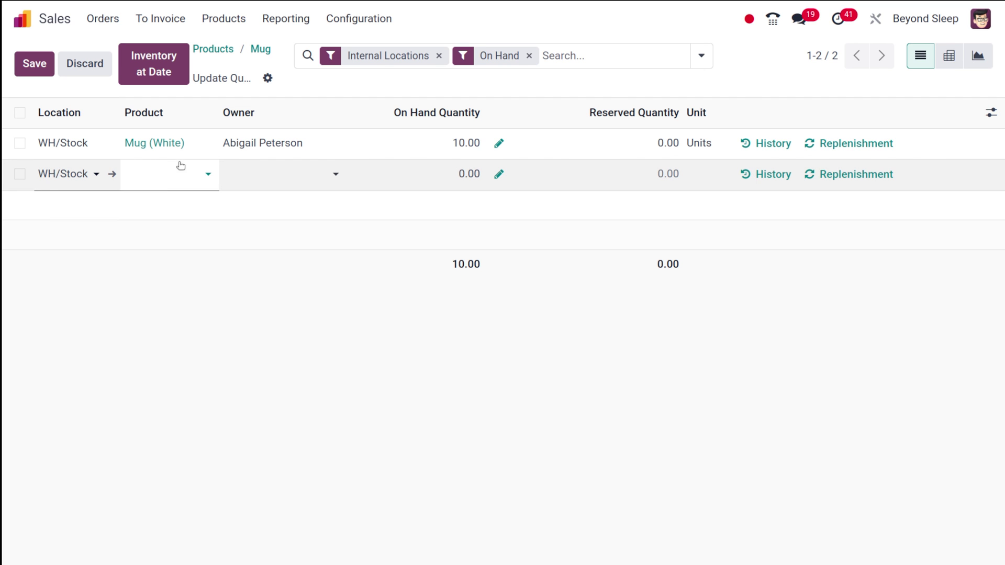
left_click(180, 171)
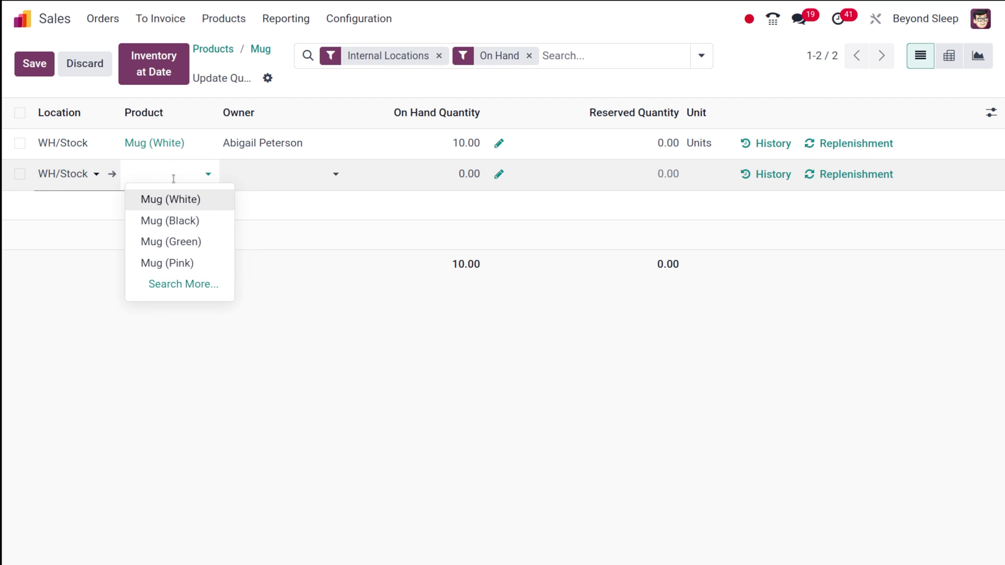
left_click(174, 220)
left_click(459, 173)
type("10")
left_click(178, 329)
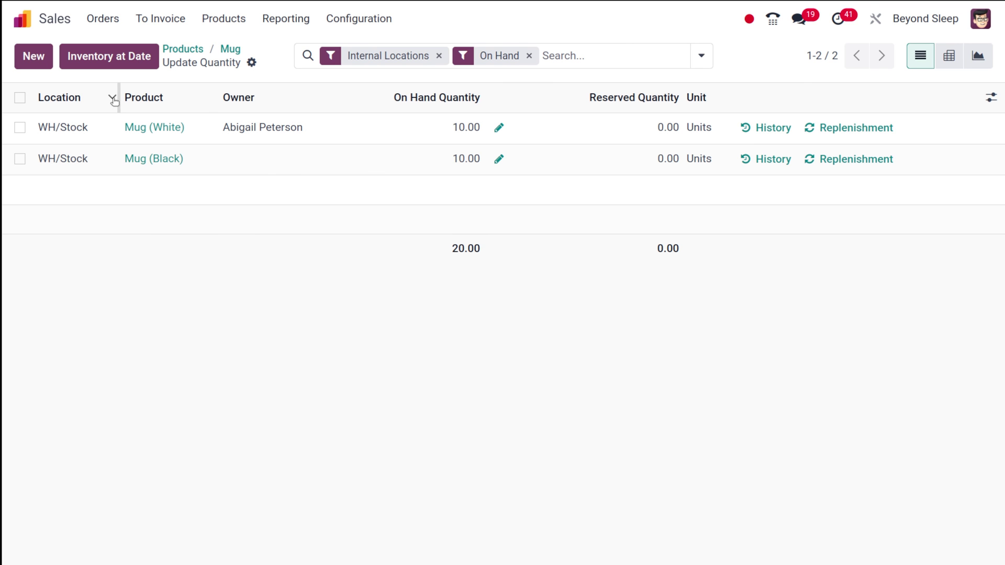
Step: Return to the Mug product form and check its on-hand and forecasted stock
left_click(229, 52)
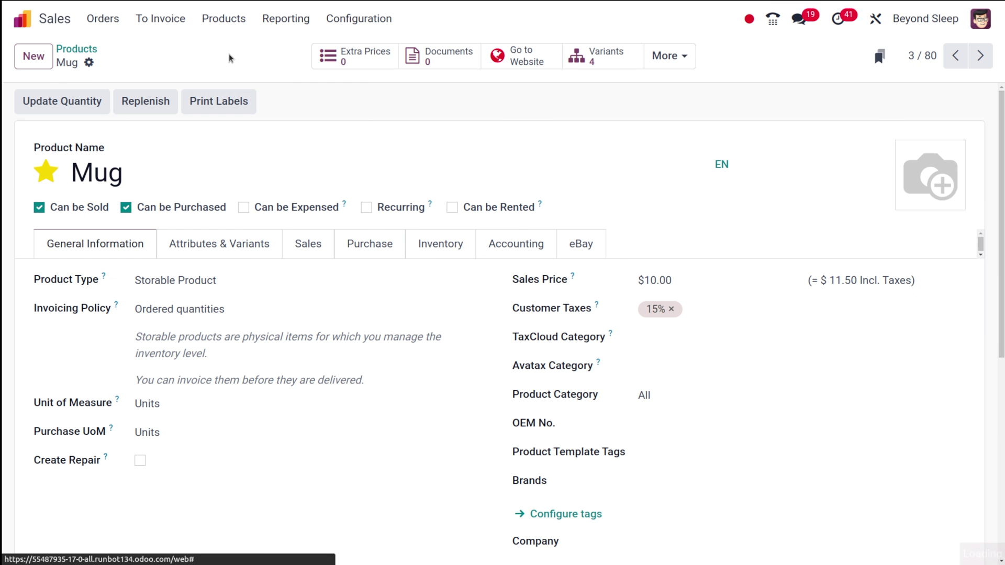
left_click(687, 55)
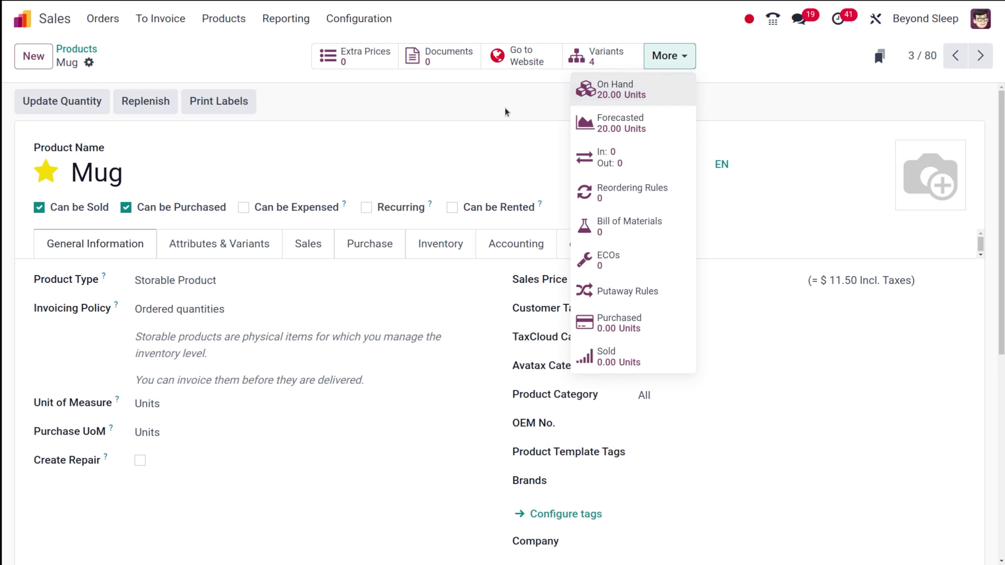
left_click(477, 123)
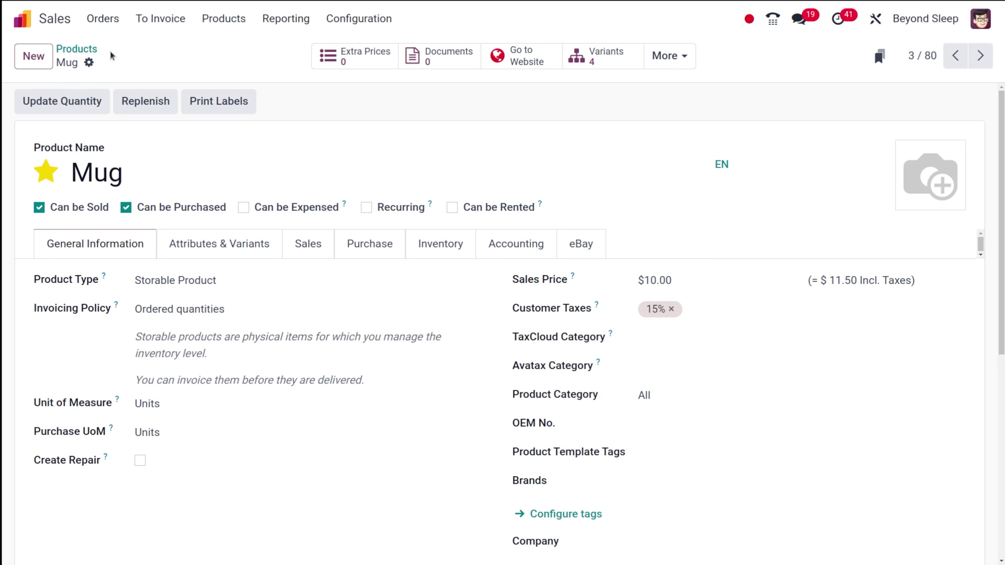
Step: Create a new quotation and set Deco Addict as its customer
left_click(100, 21)
left_click(114, 56)
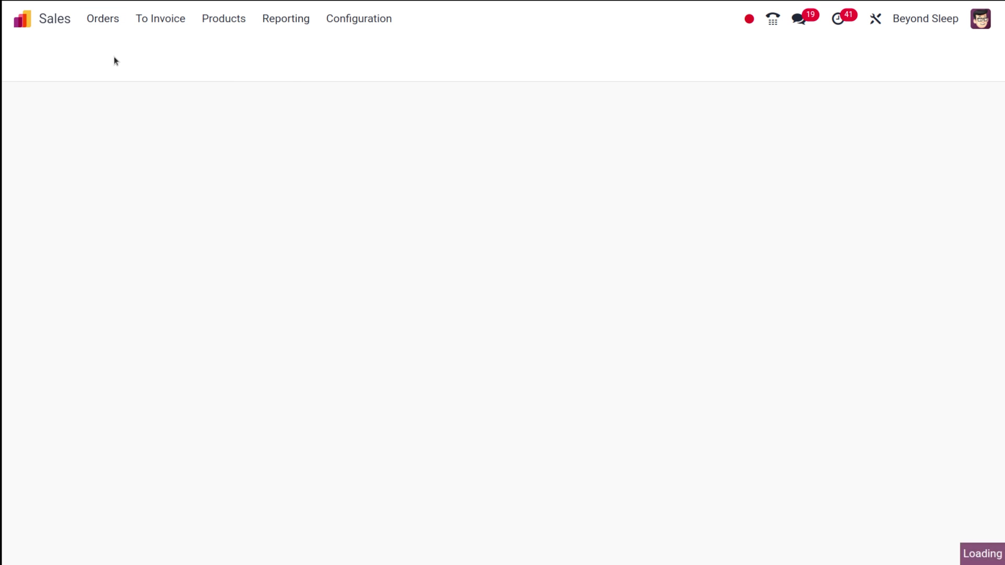
left_click(33, 56)
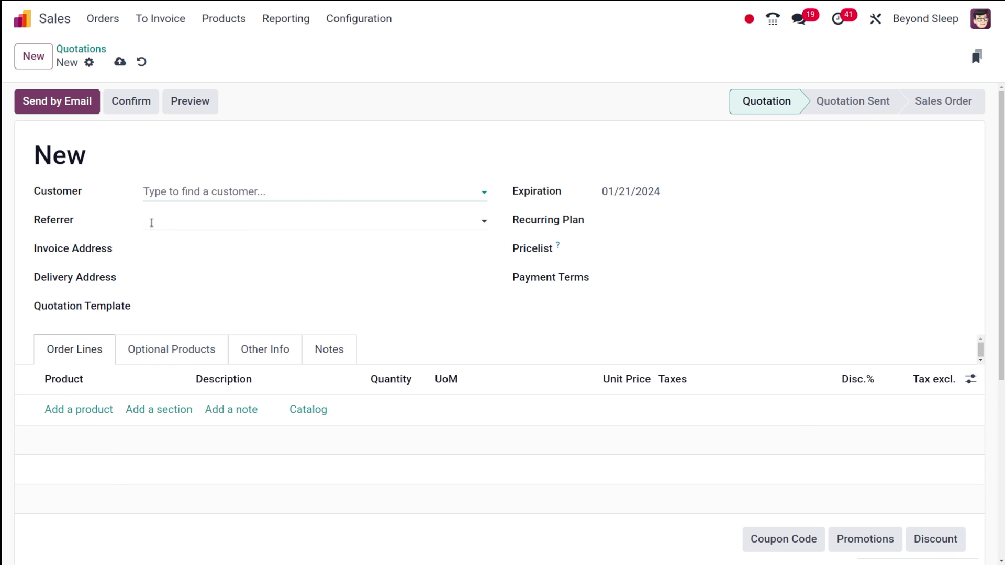
left_click(176, 193)
left_click(199, 236)
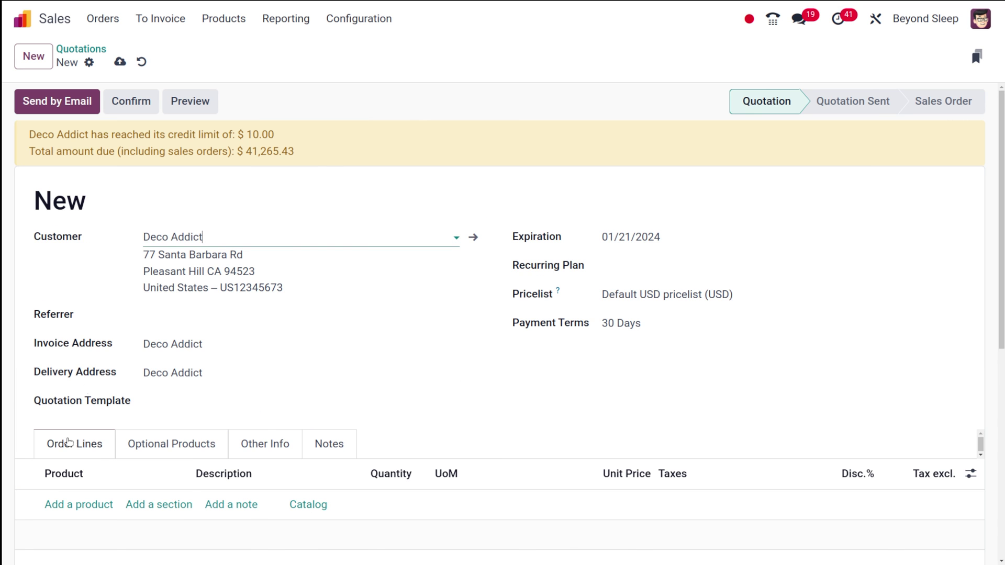
Step: Add the Mug to the quotation's order lines, configured in black with quantity 1
scroll(140, 327, "down", 4)
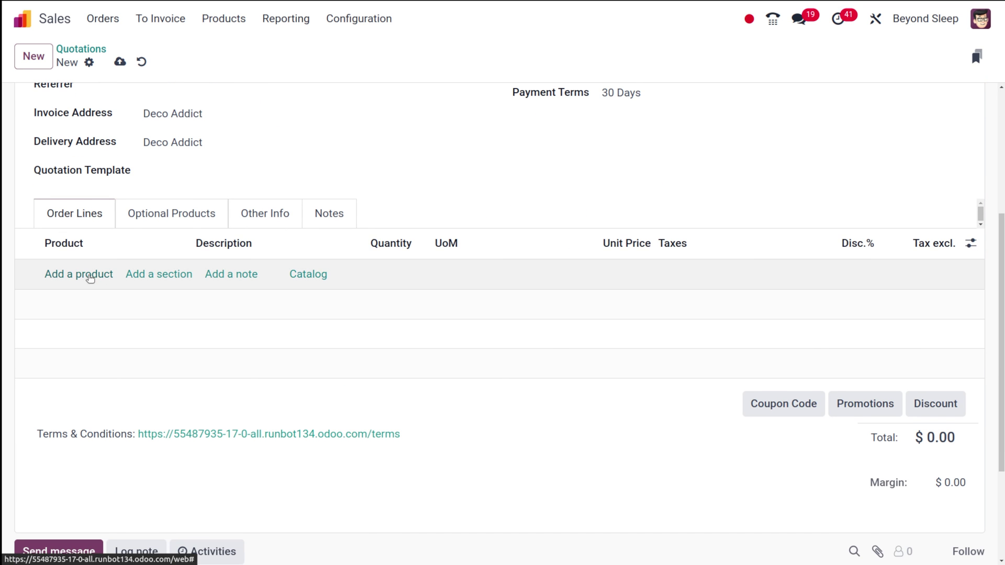
left_click(87, 274)
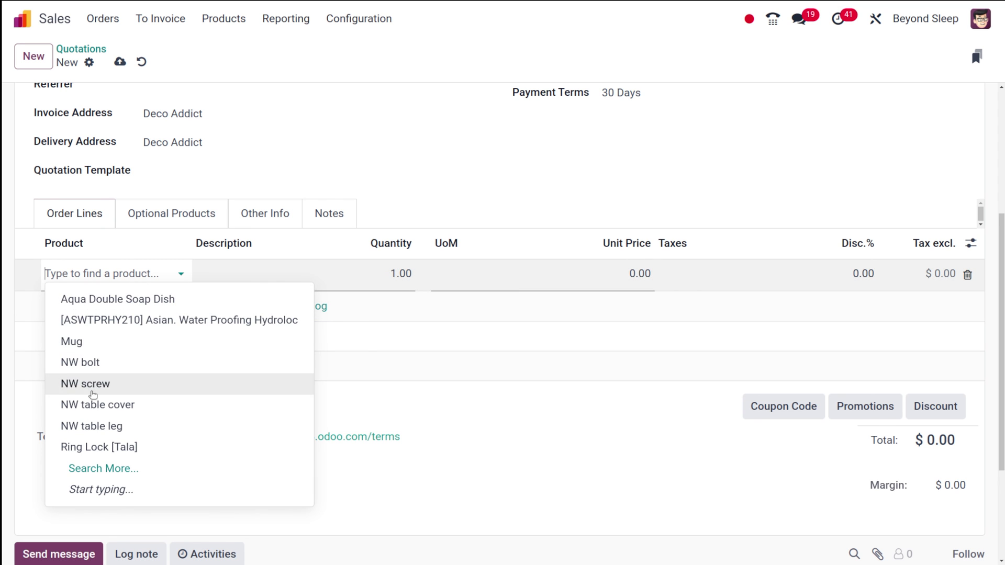
left_click(100, 341)
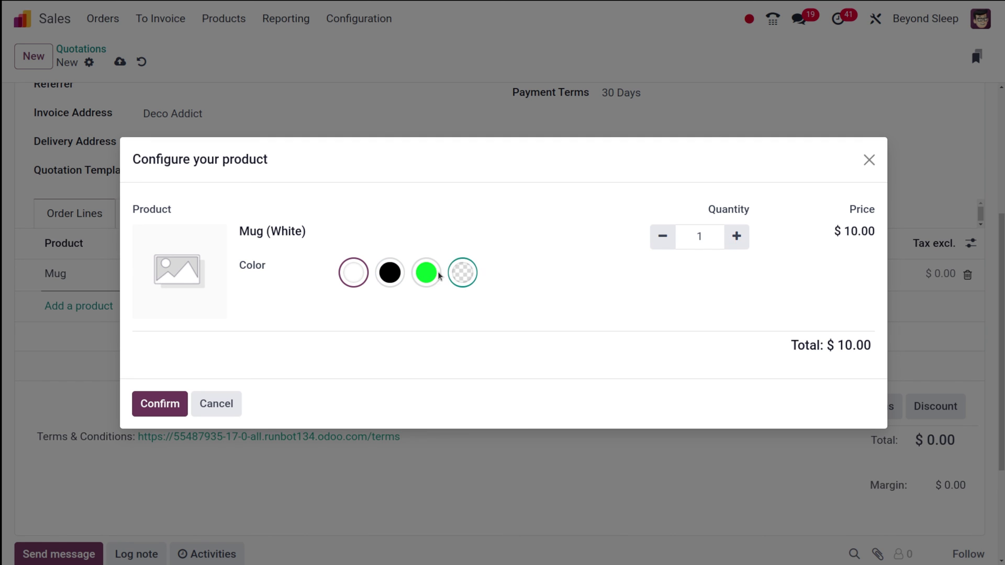
left_click(403, 273)
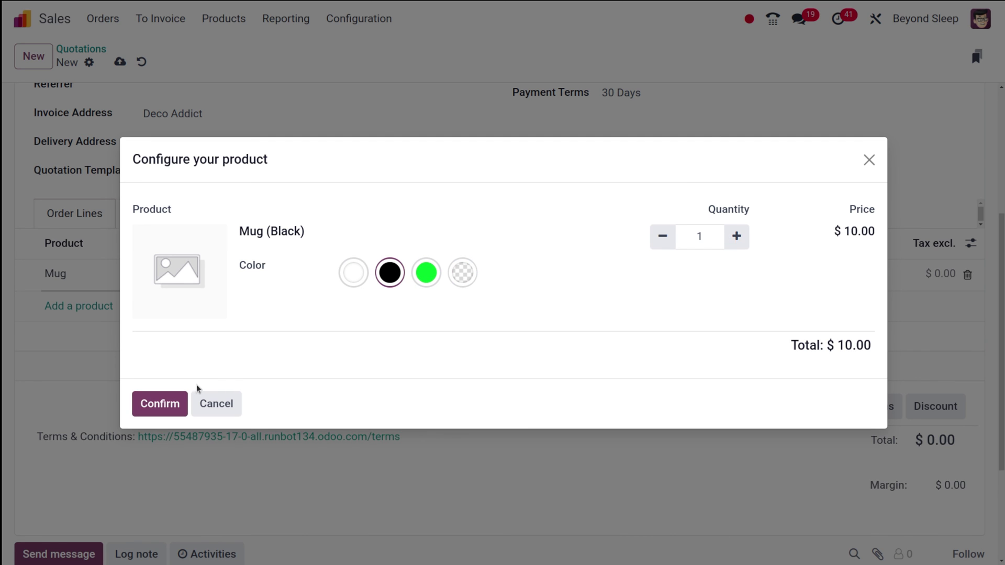
left_click(160, 403)
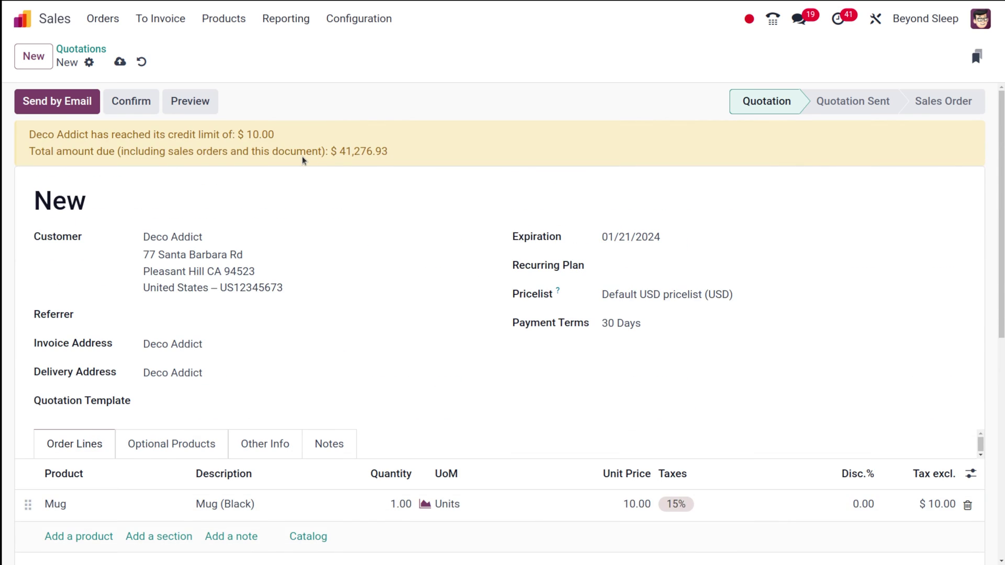
scroll(302, 161, "down", 8)
scroll(301, 159, "up", 8)
scroll(143, 238, "down", 3)
scroll(143, 238, "up", 3)
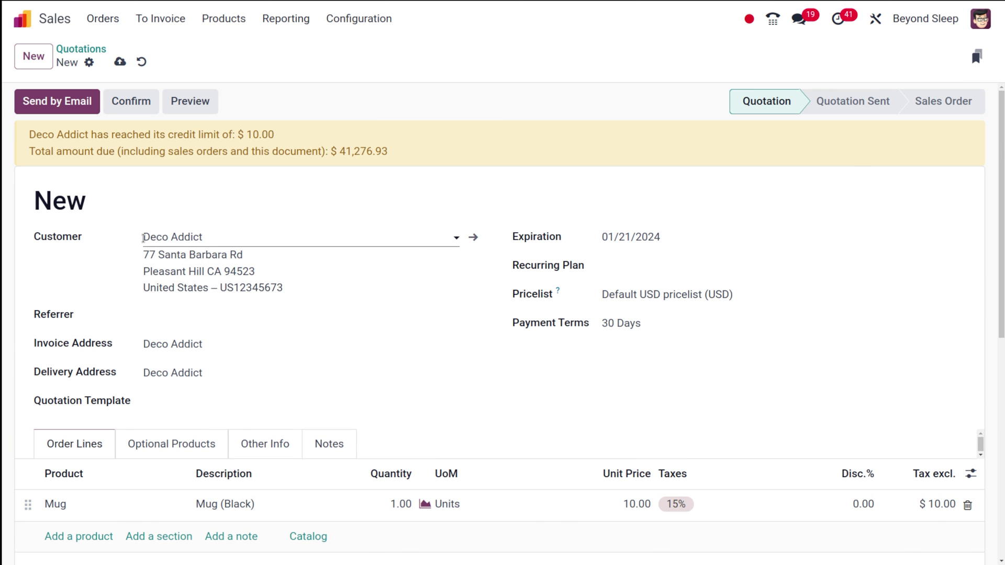